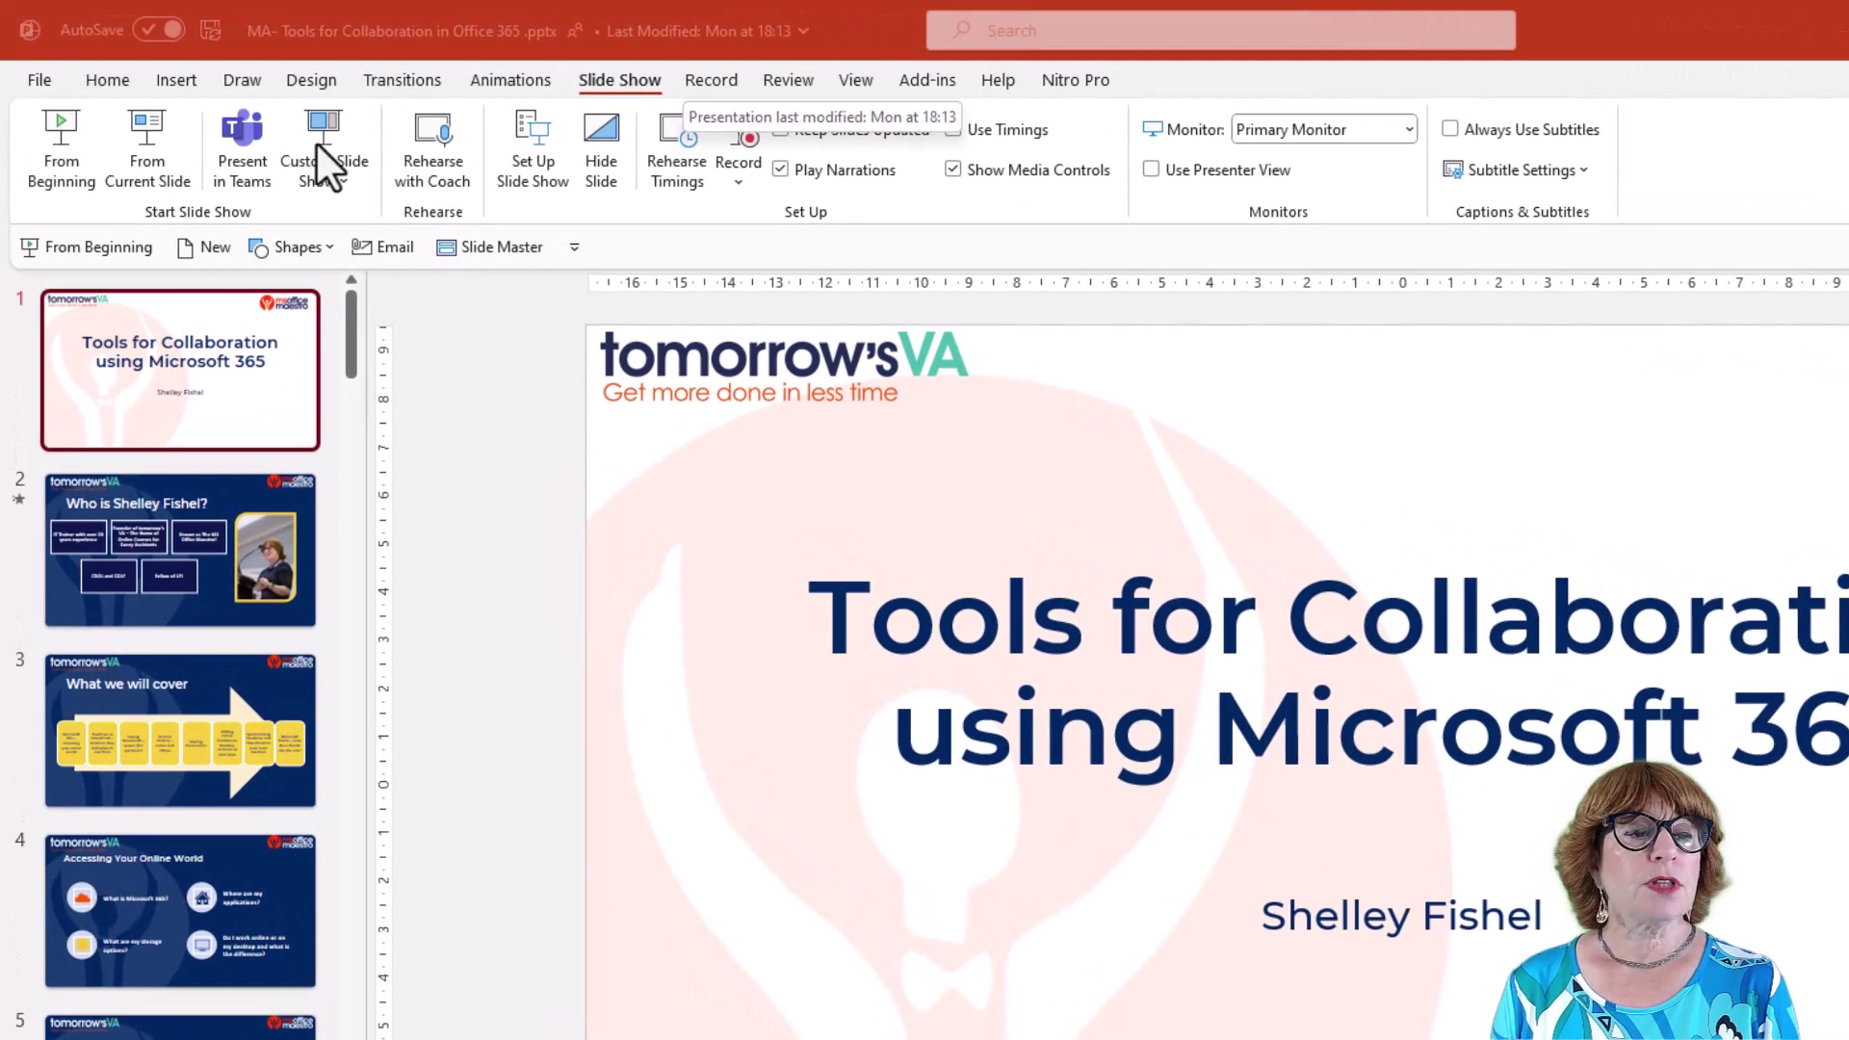
Step: Start a new custom show from Custom Shows and name it 'Online World'
click(331, 182)
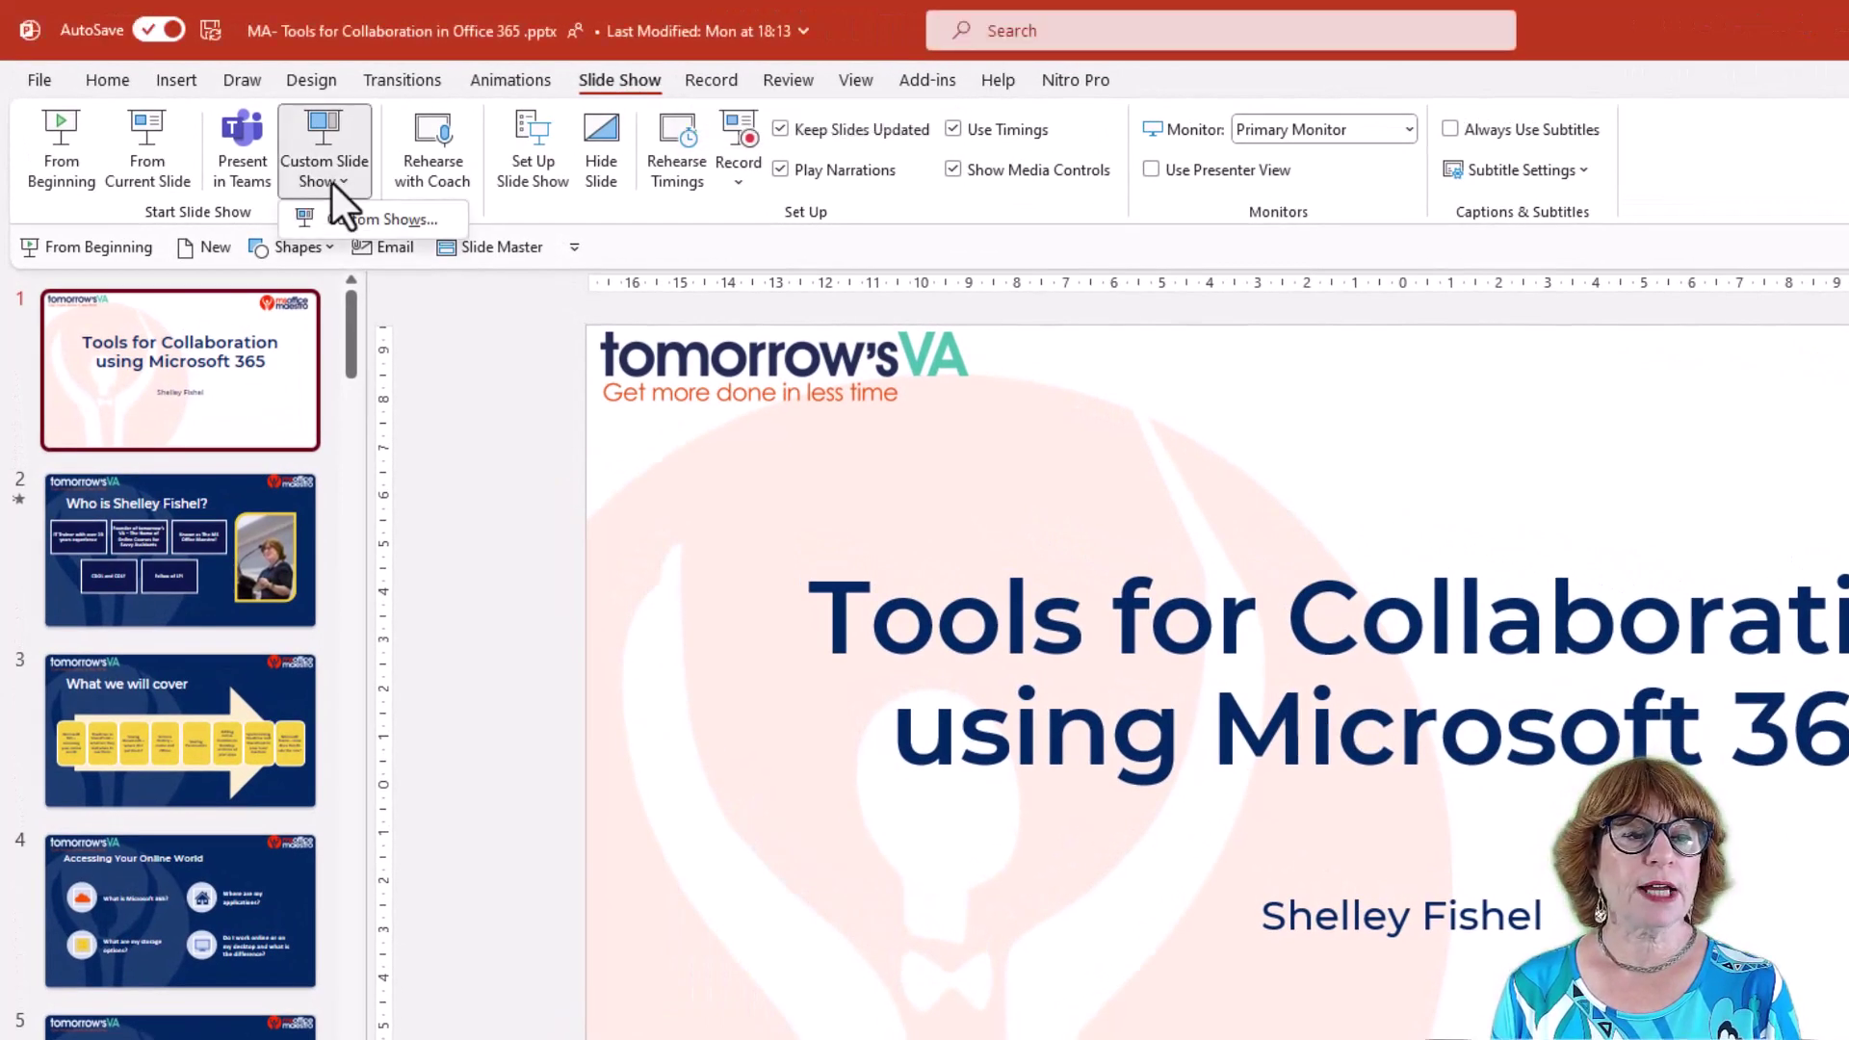
click(338, 222)
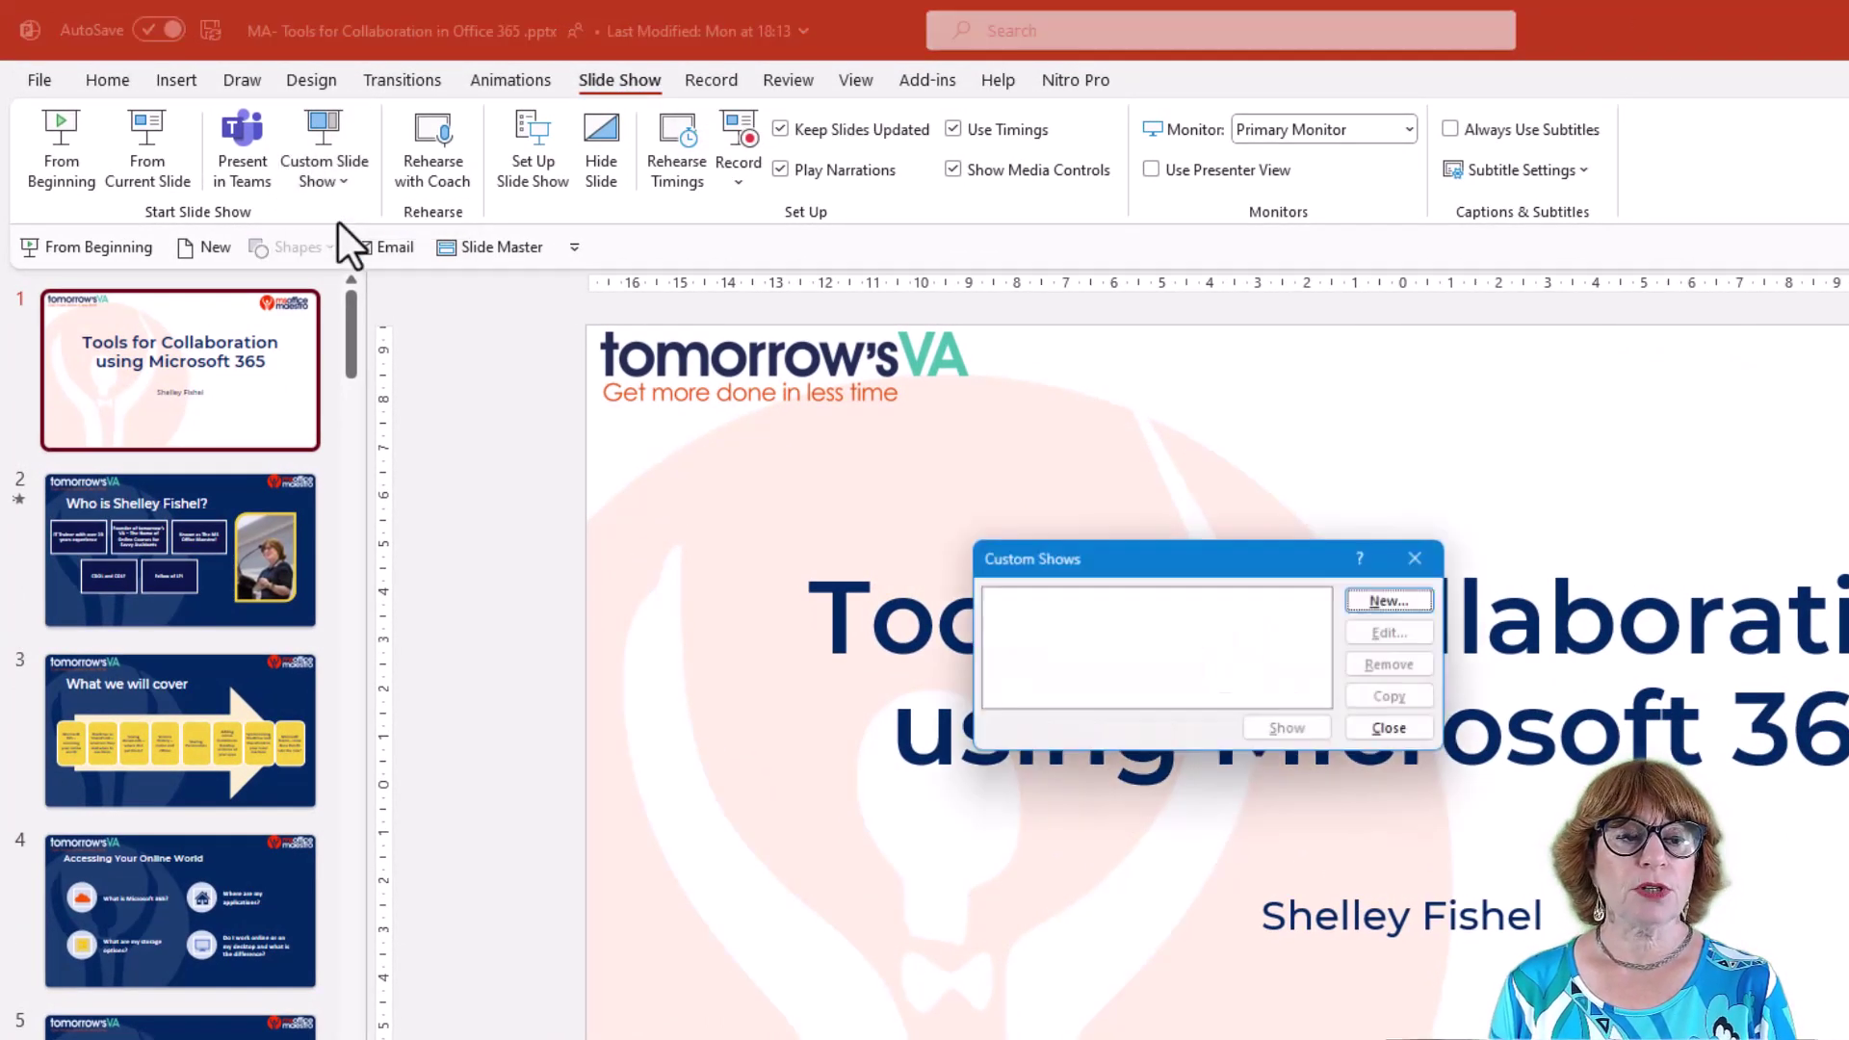
drag(1255, 566, 1194, 411)
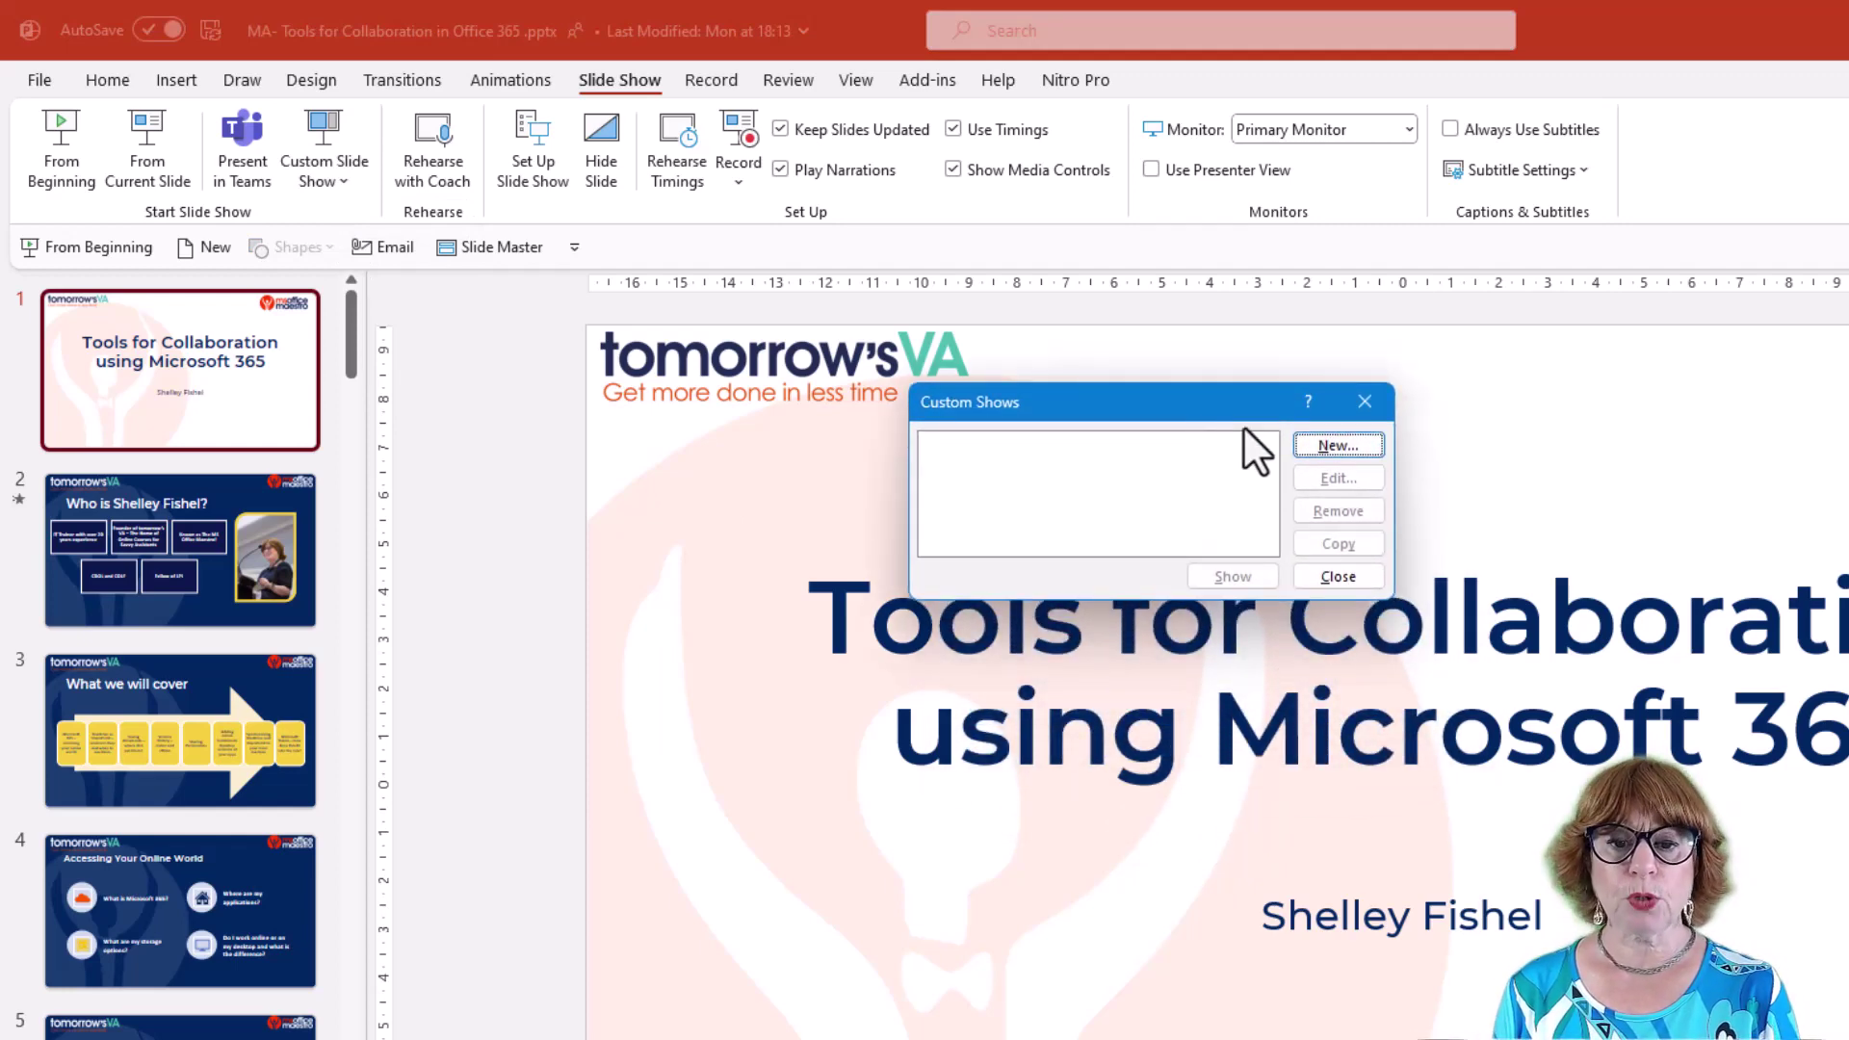
click(1368, 447)
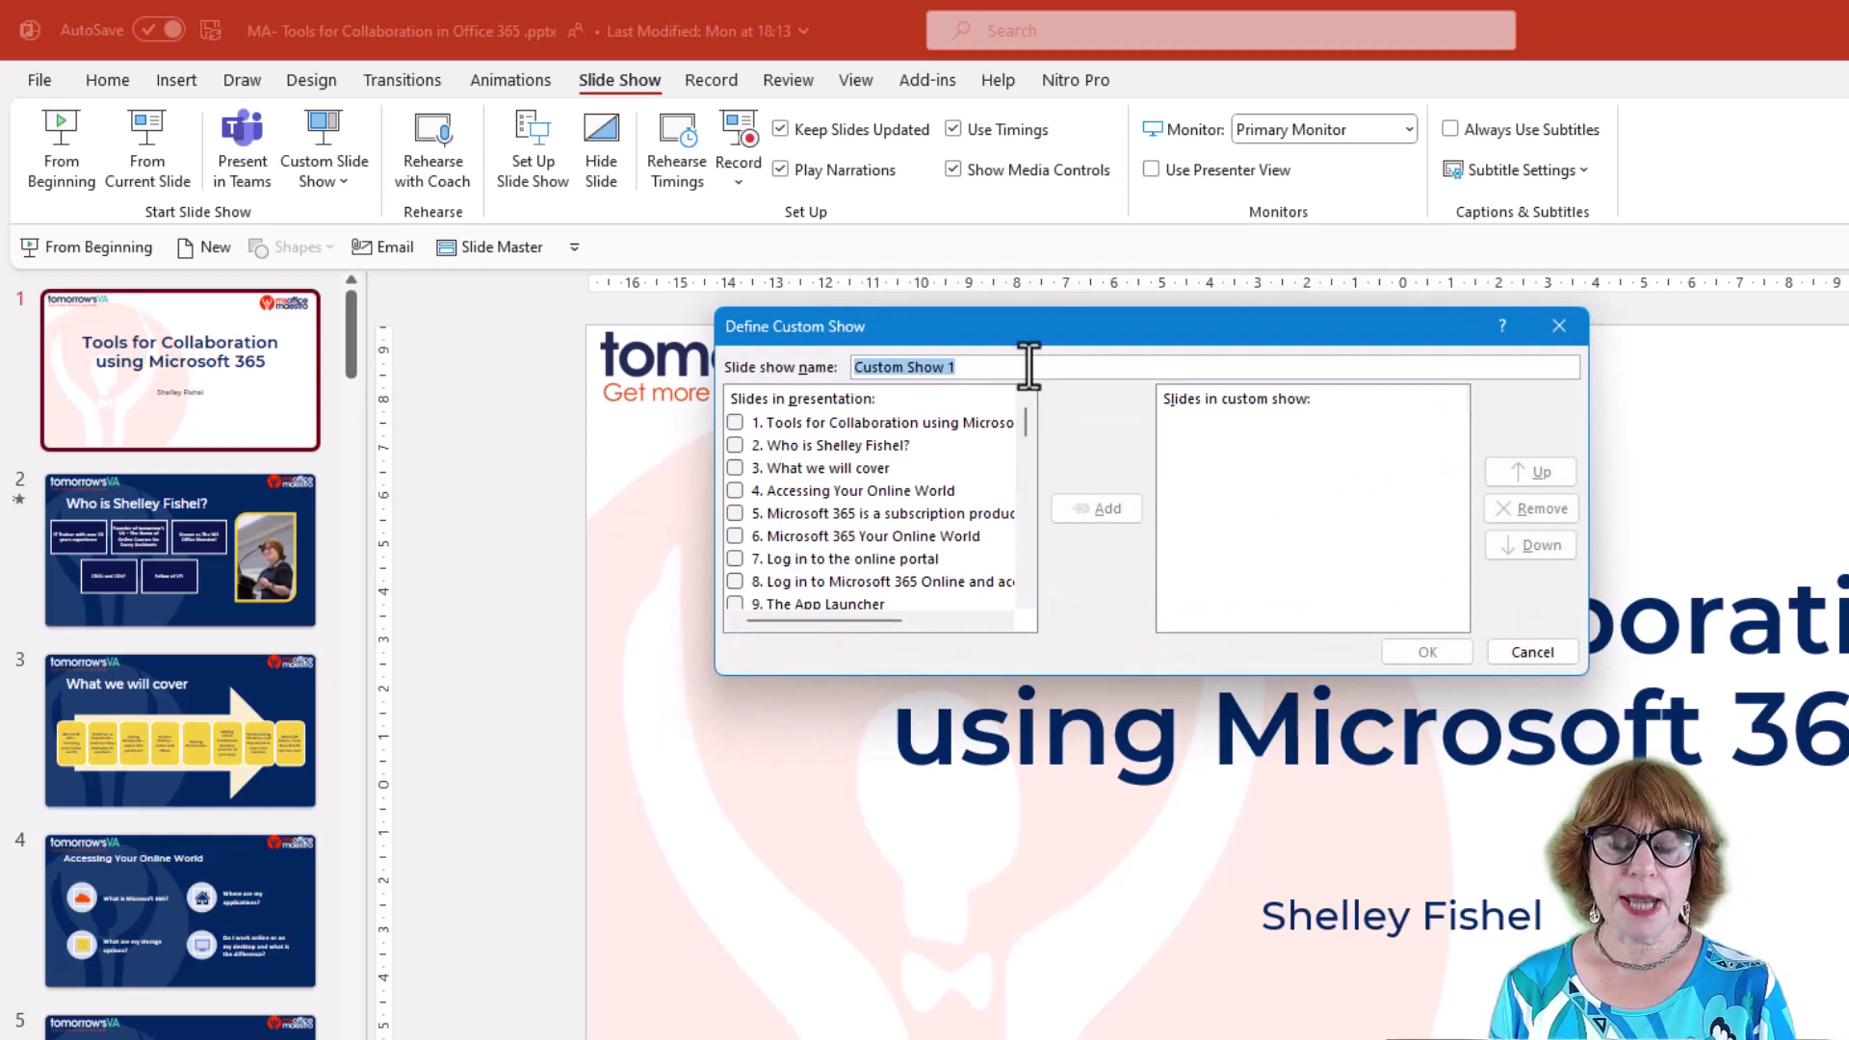
text(On)
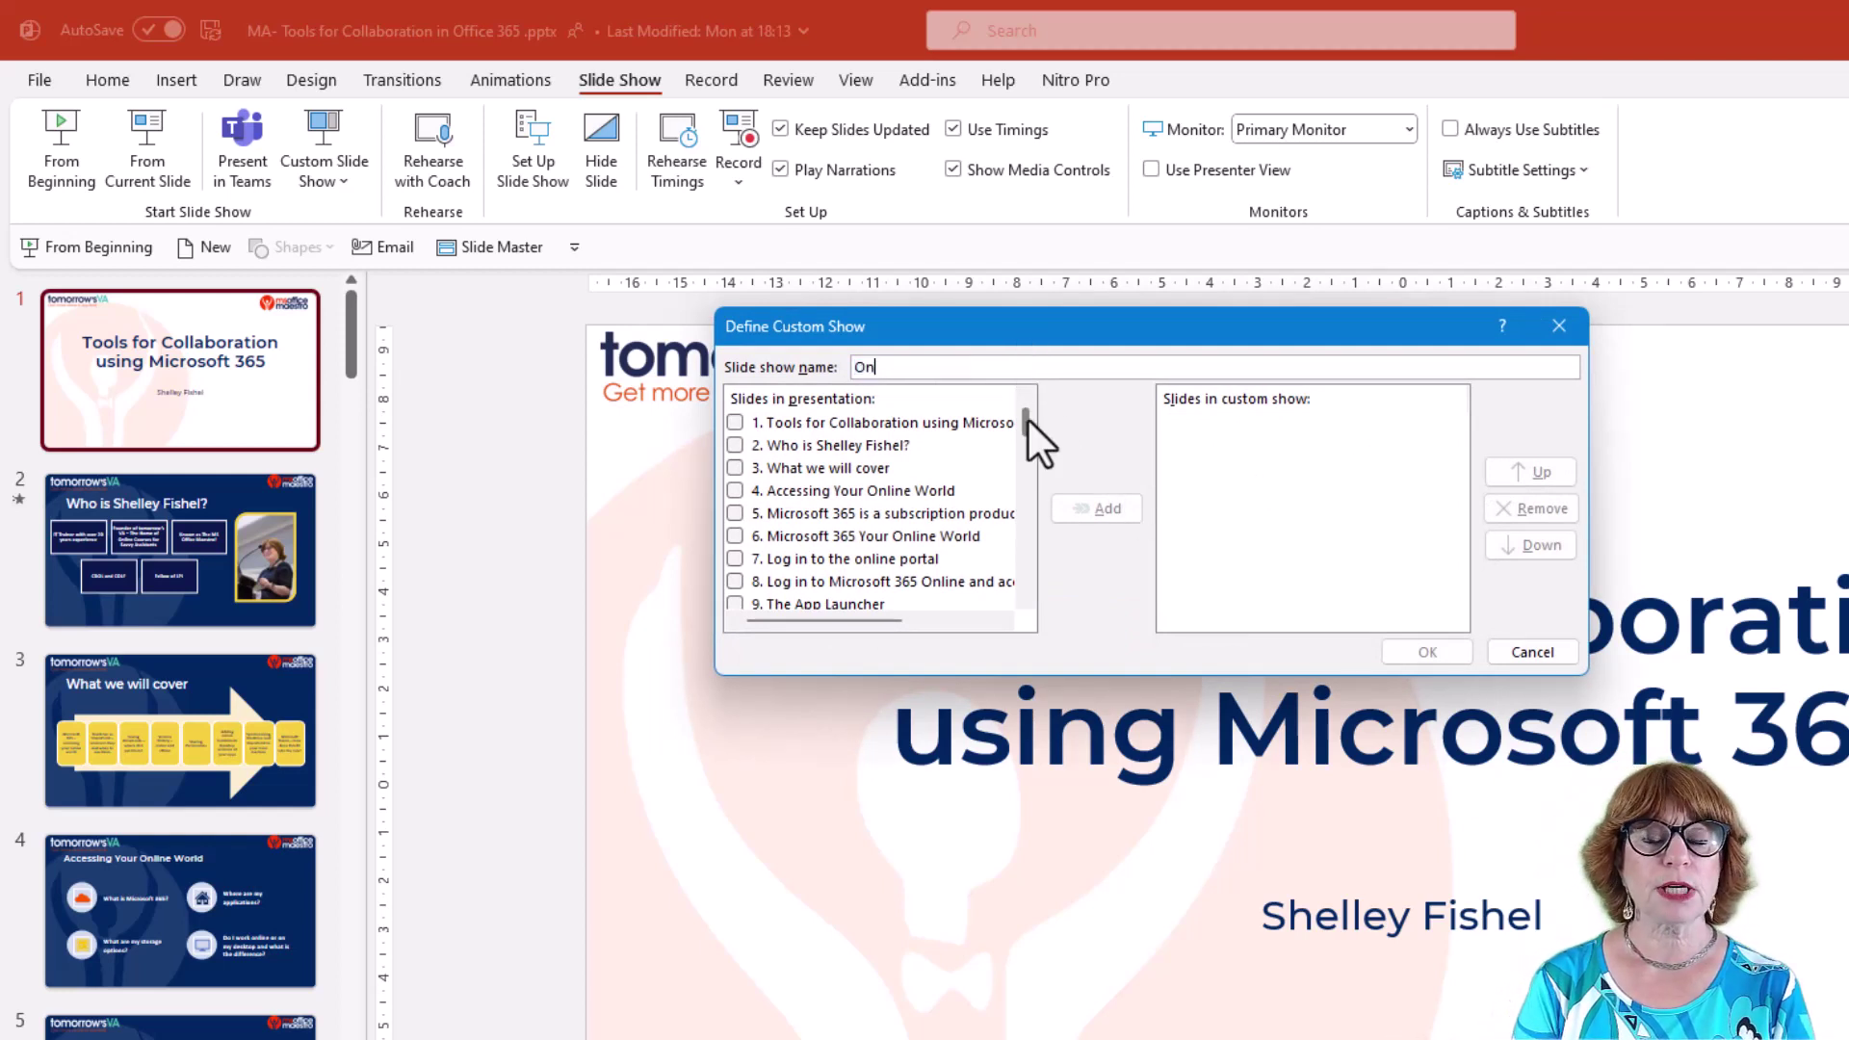
text(line Wo)
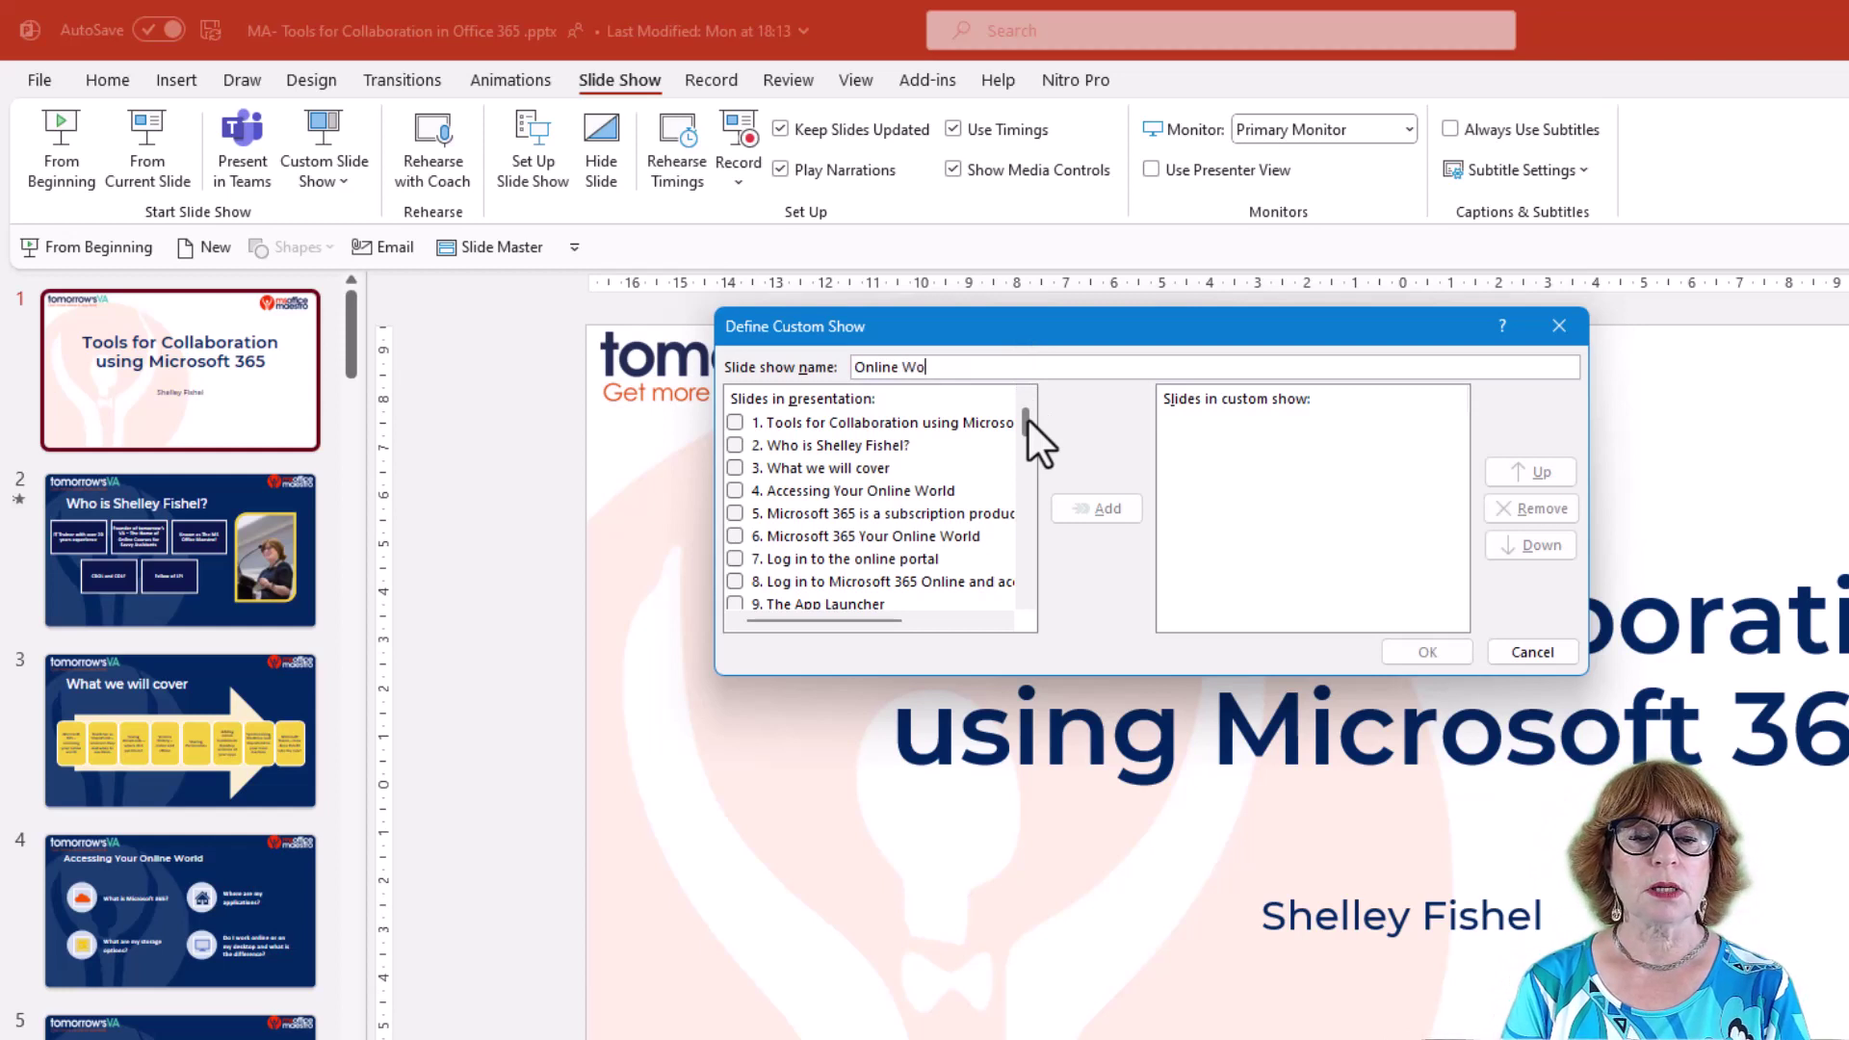
text(rld)
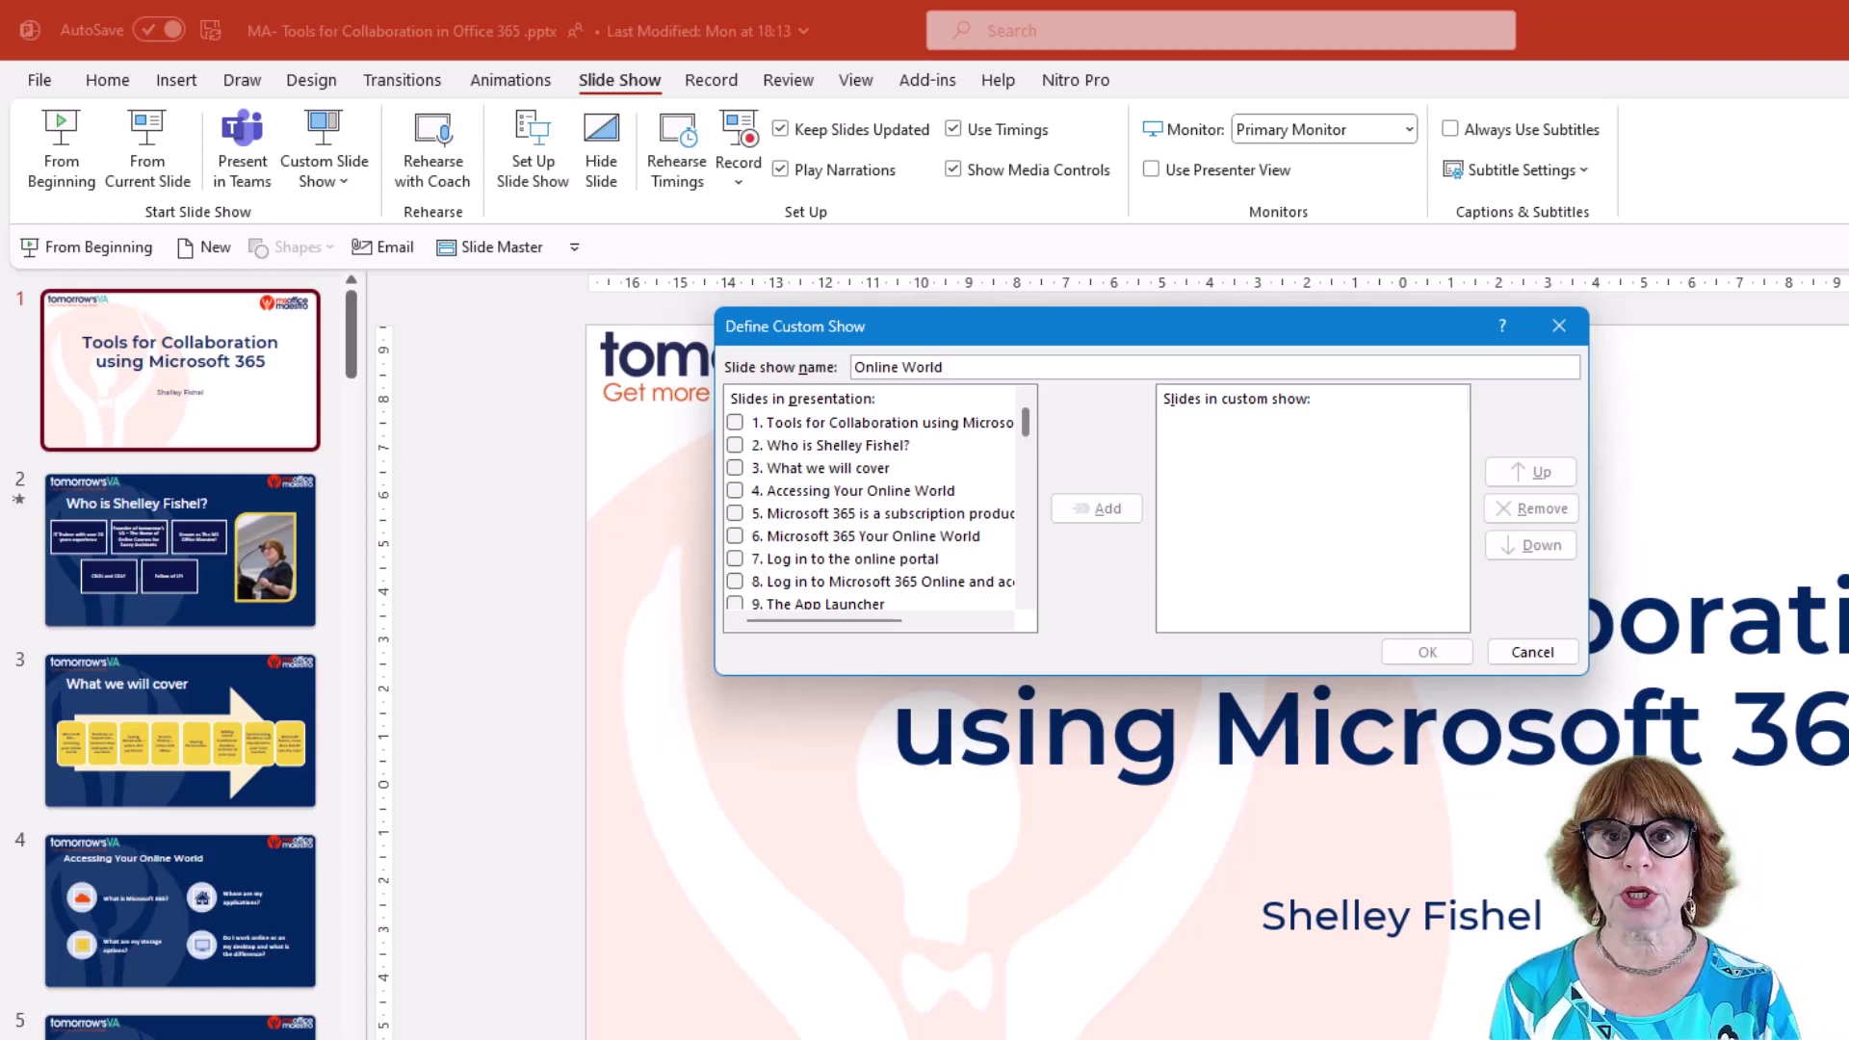
Step: Add slides 4, 6 and 5 to the show, moving 'Microsoft 365 is a subscription product' second
click(858, 487)
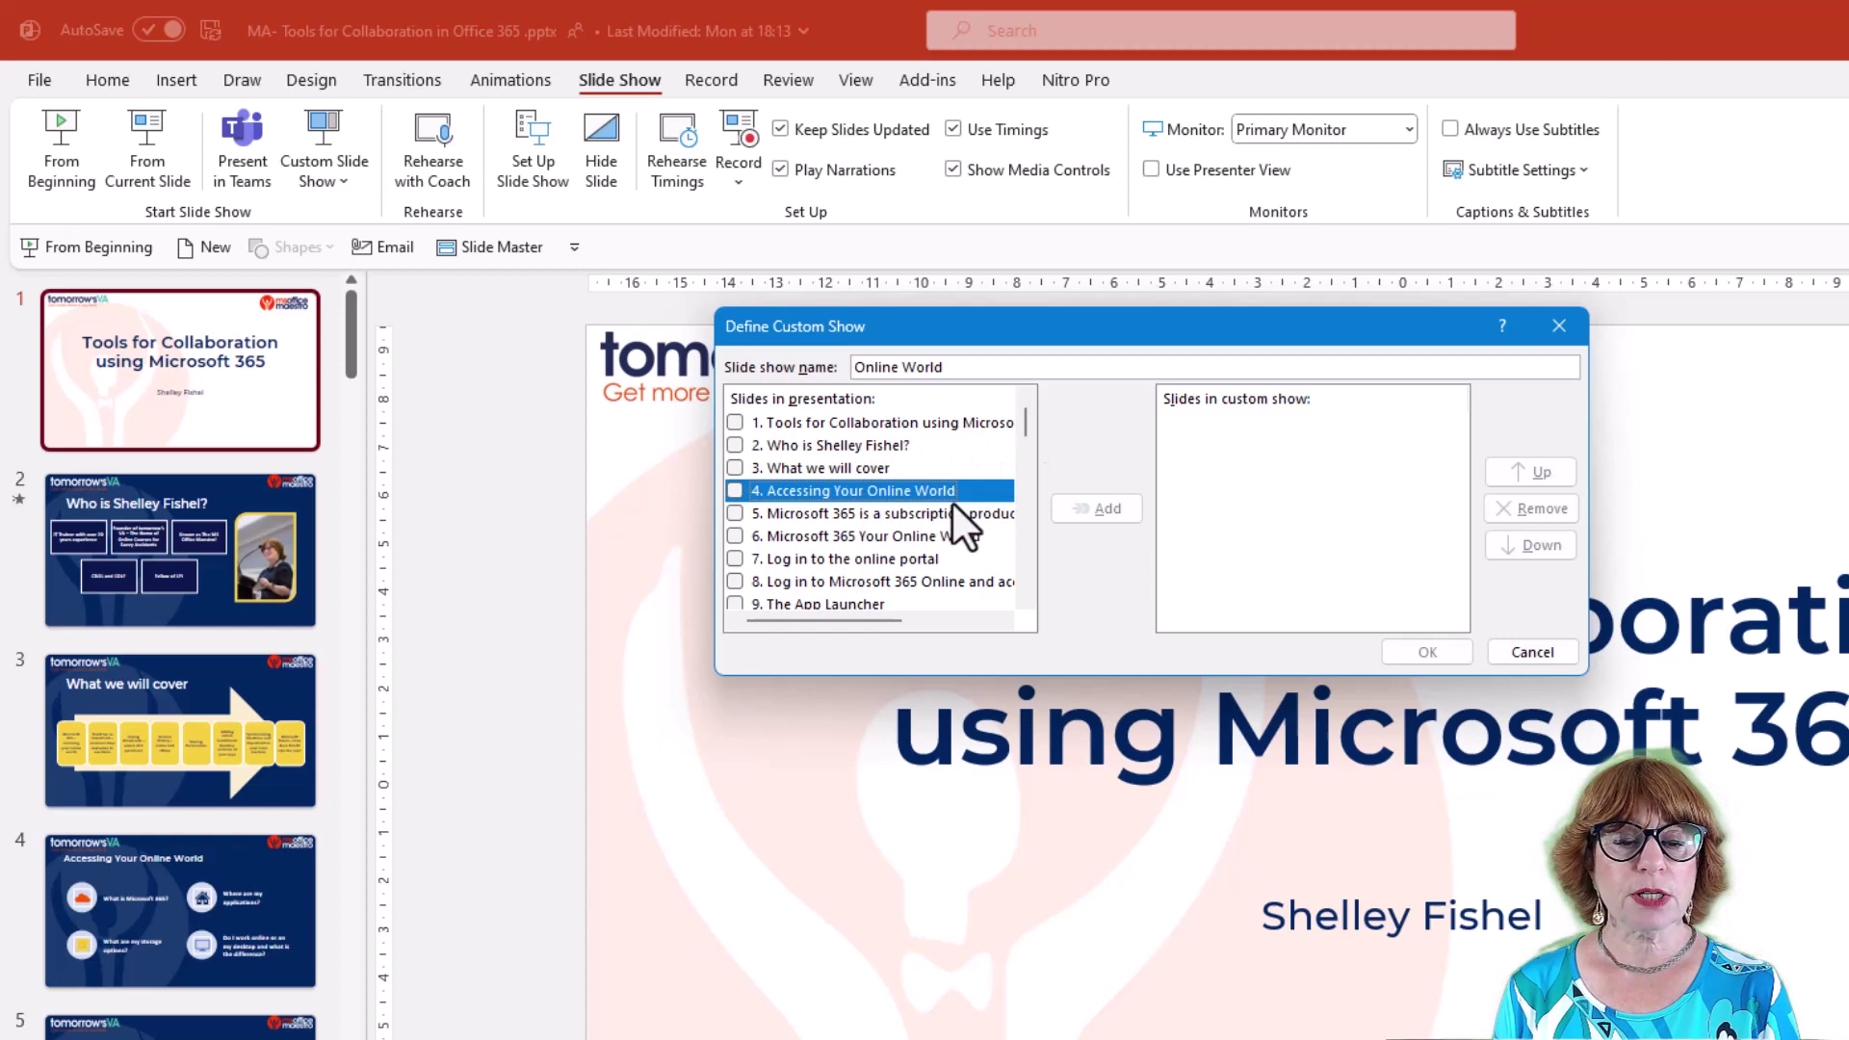
click(900, 514)
click(875, 491)
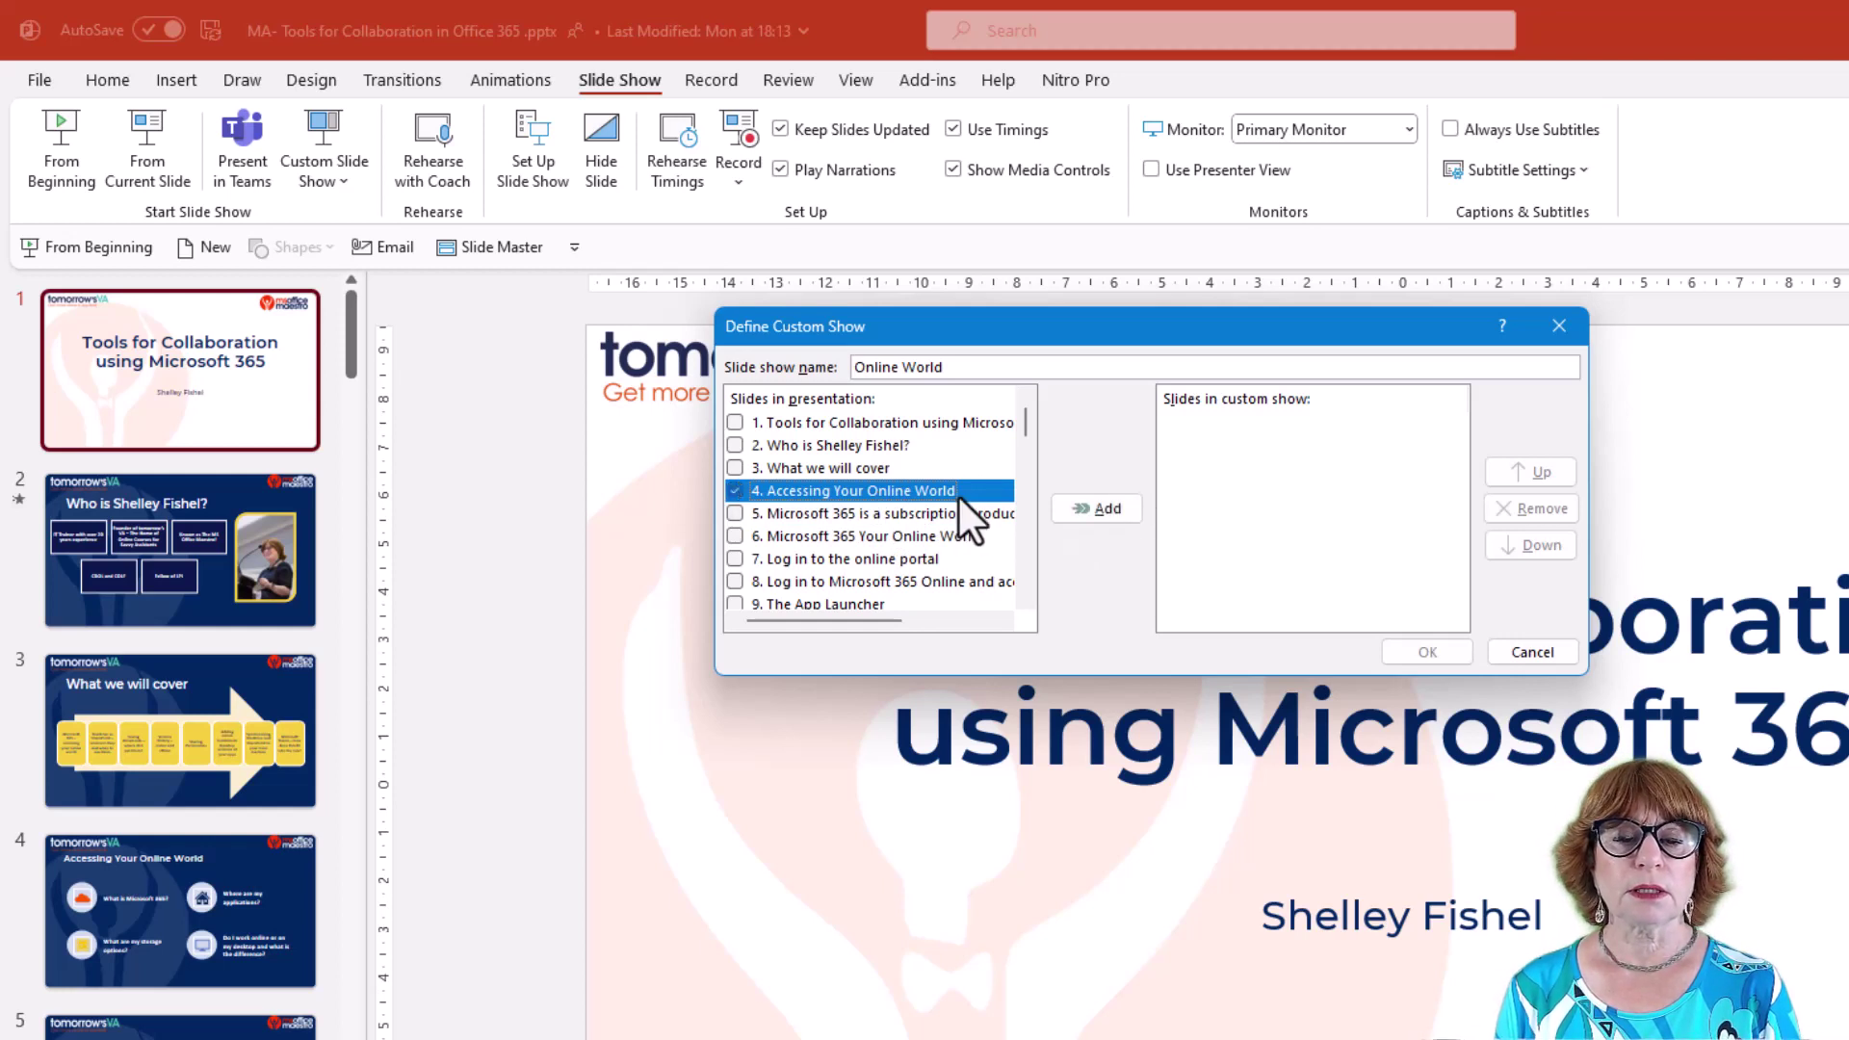
click(1102, 508)
click(900, 512)
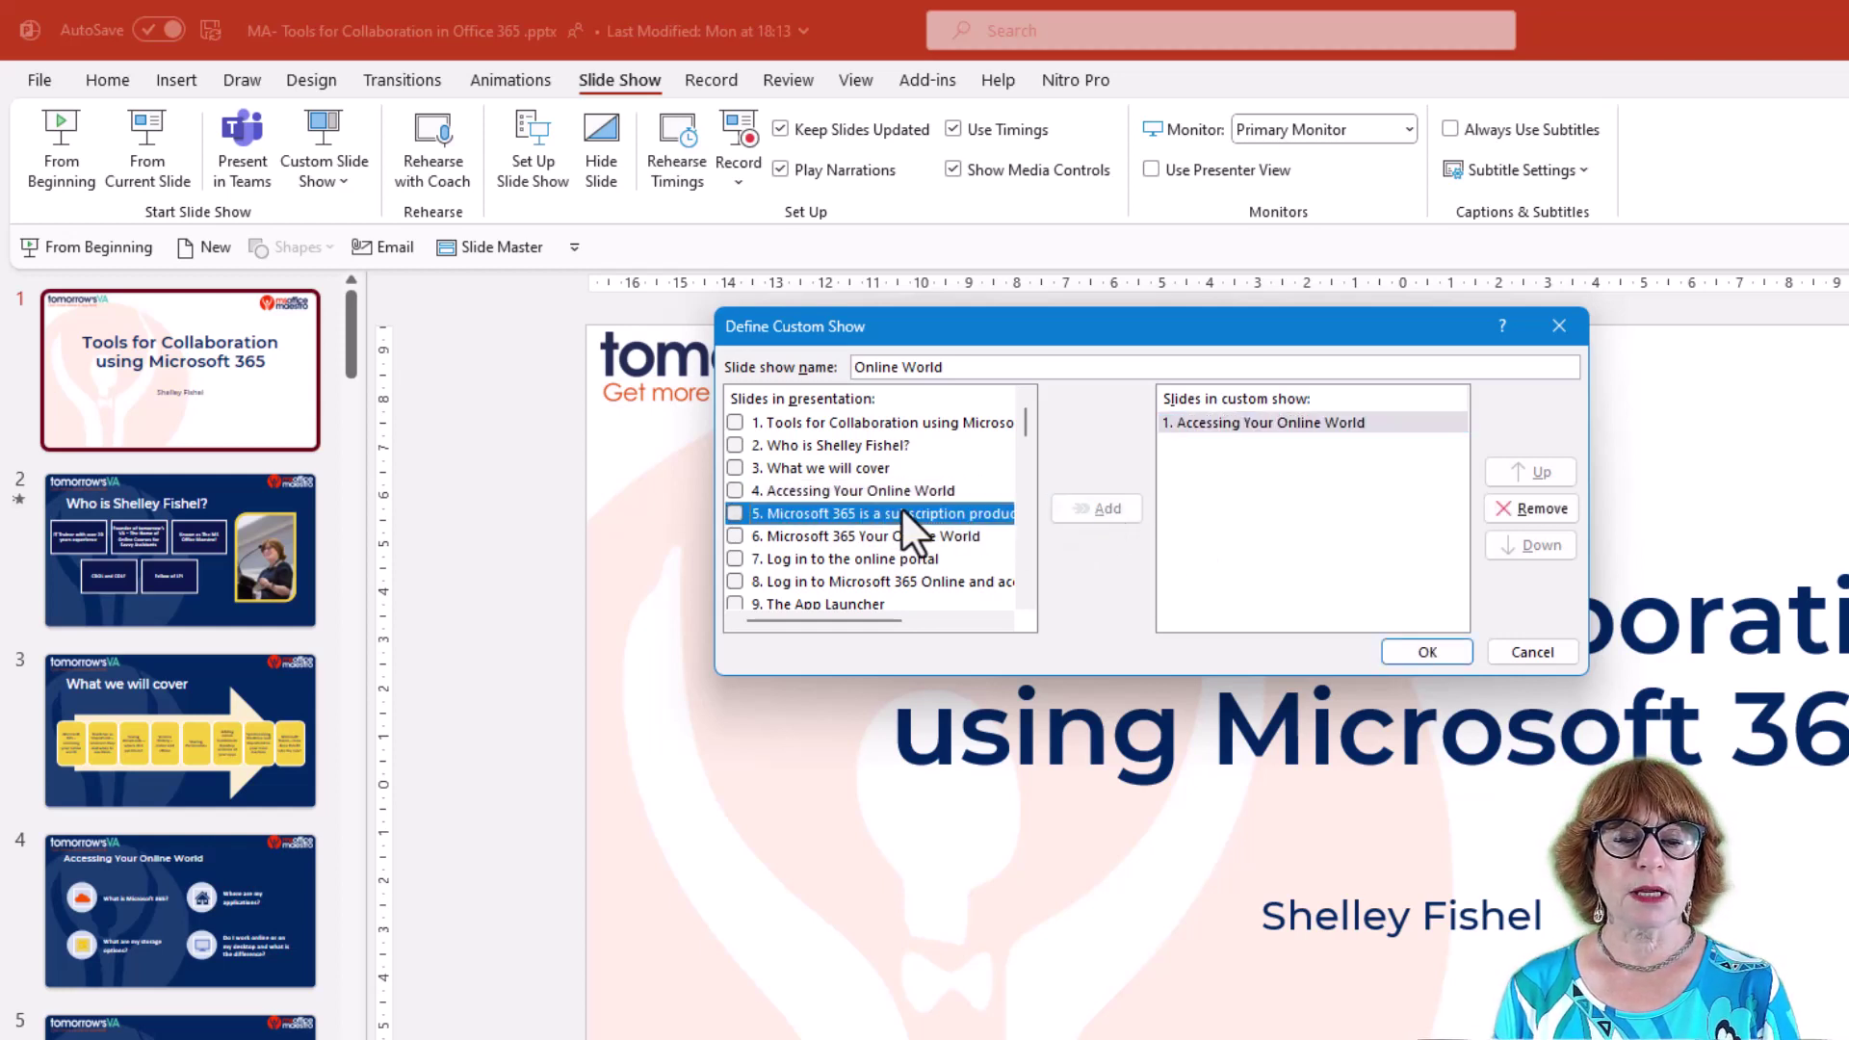
click(736, 536)
click(1098, 508)
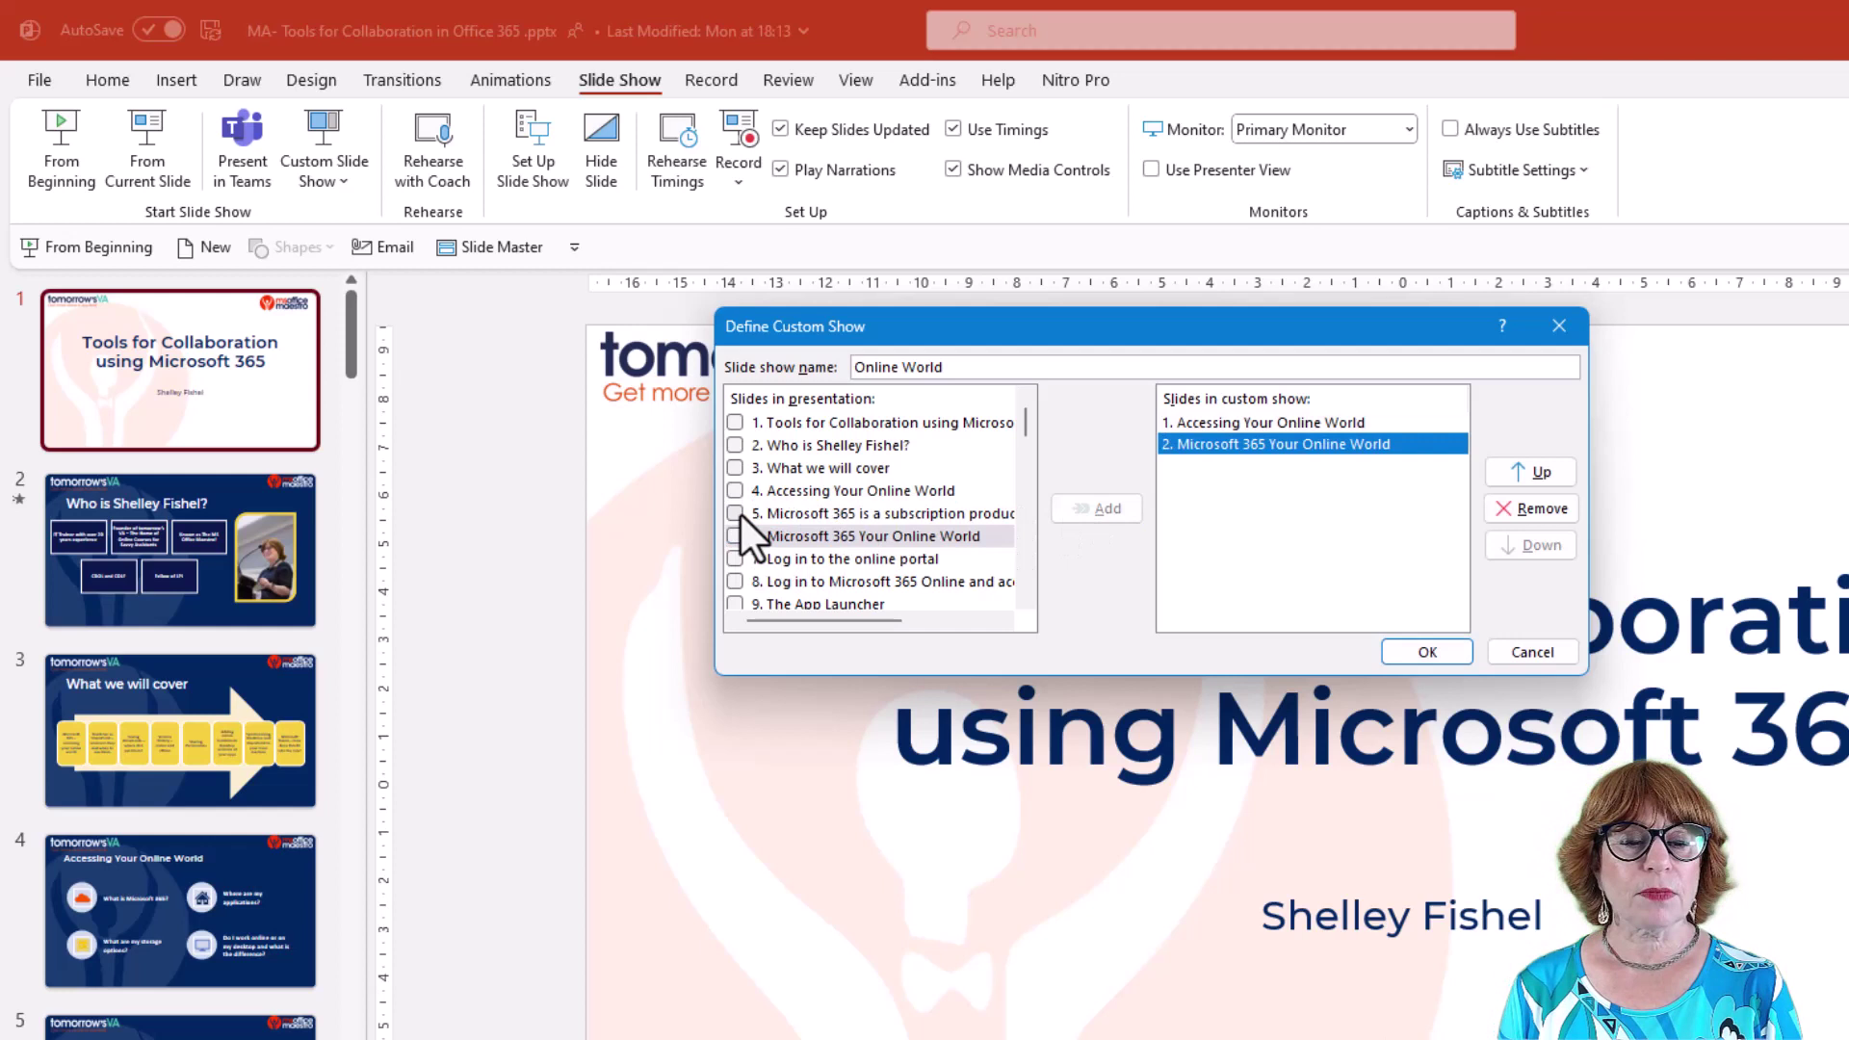
click(736, 514)
click(1090, 508)
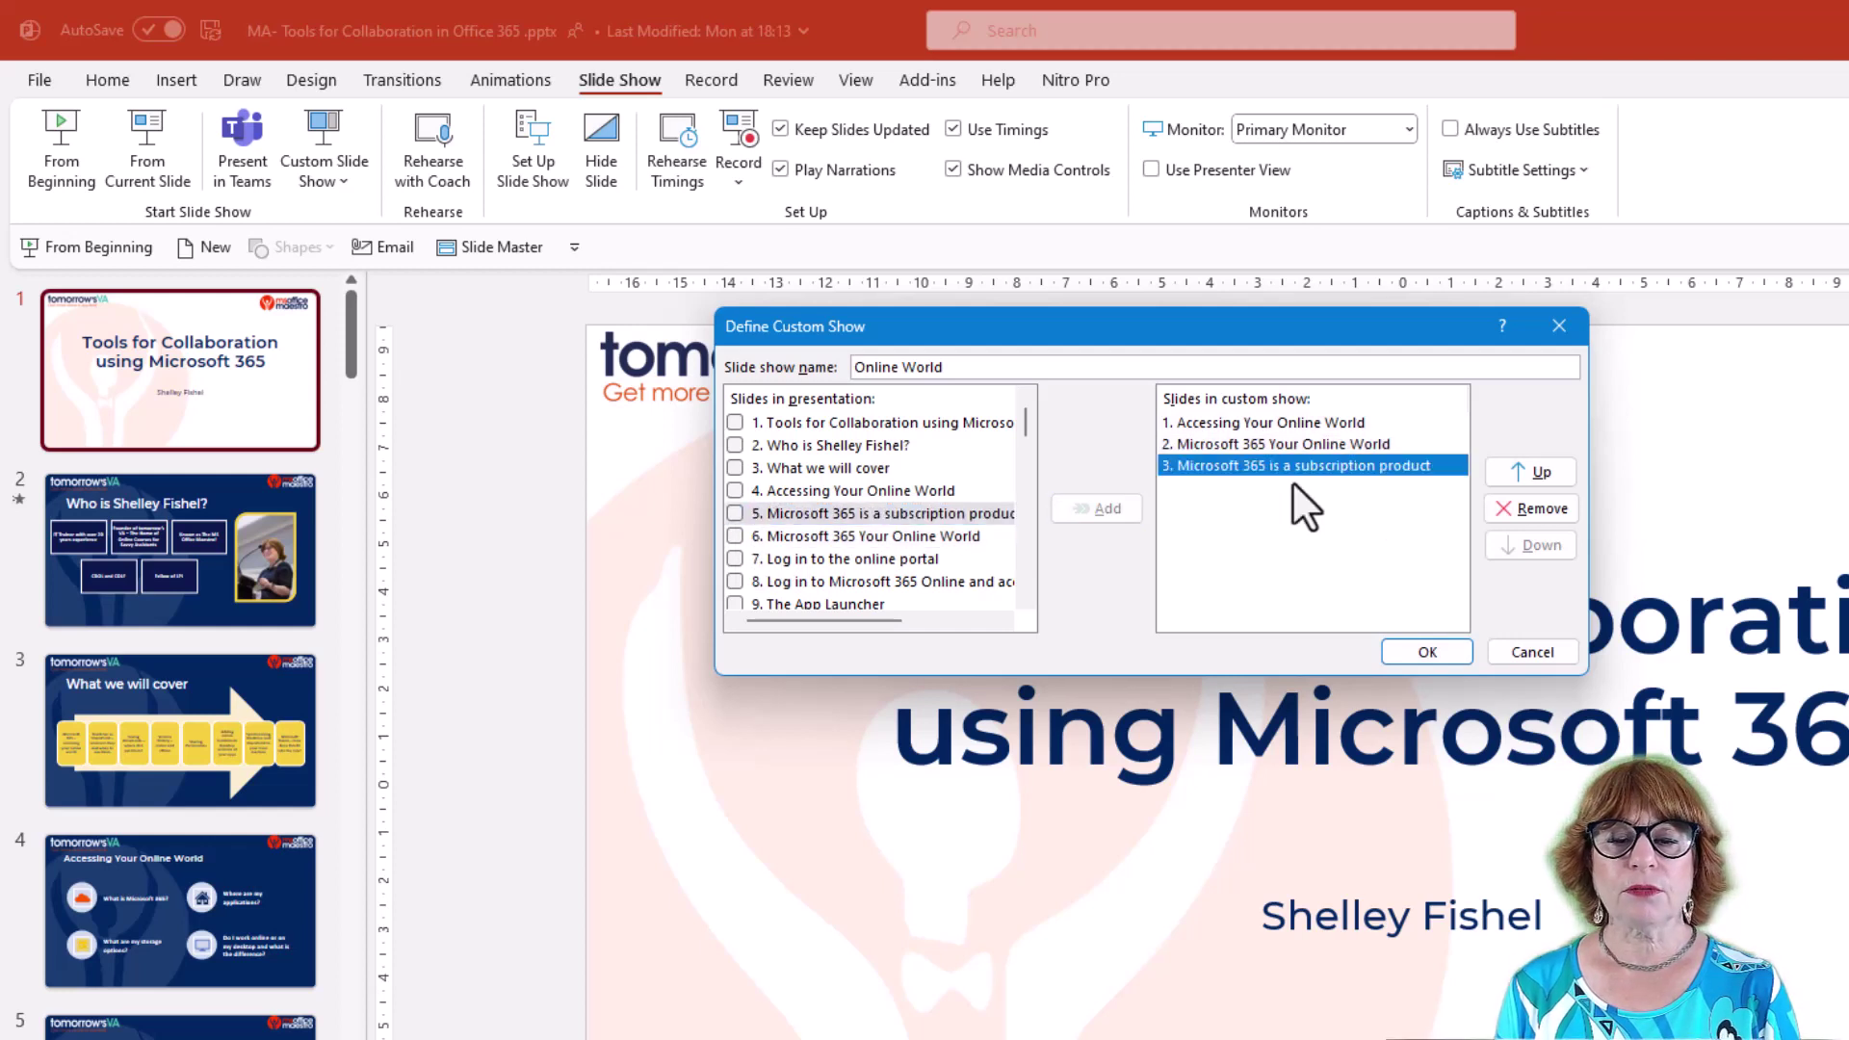
click(1539, 471)
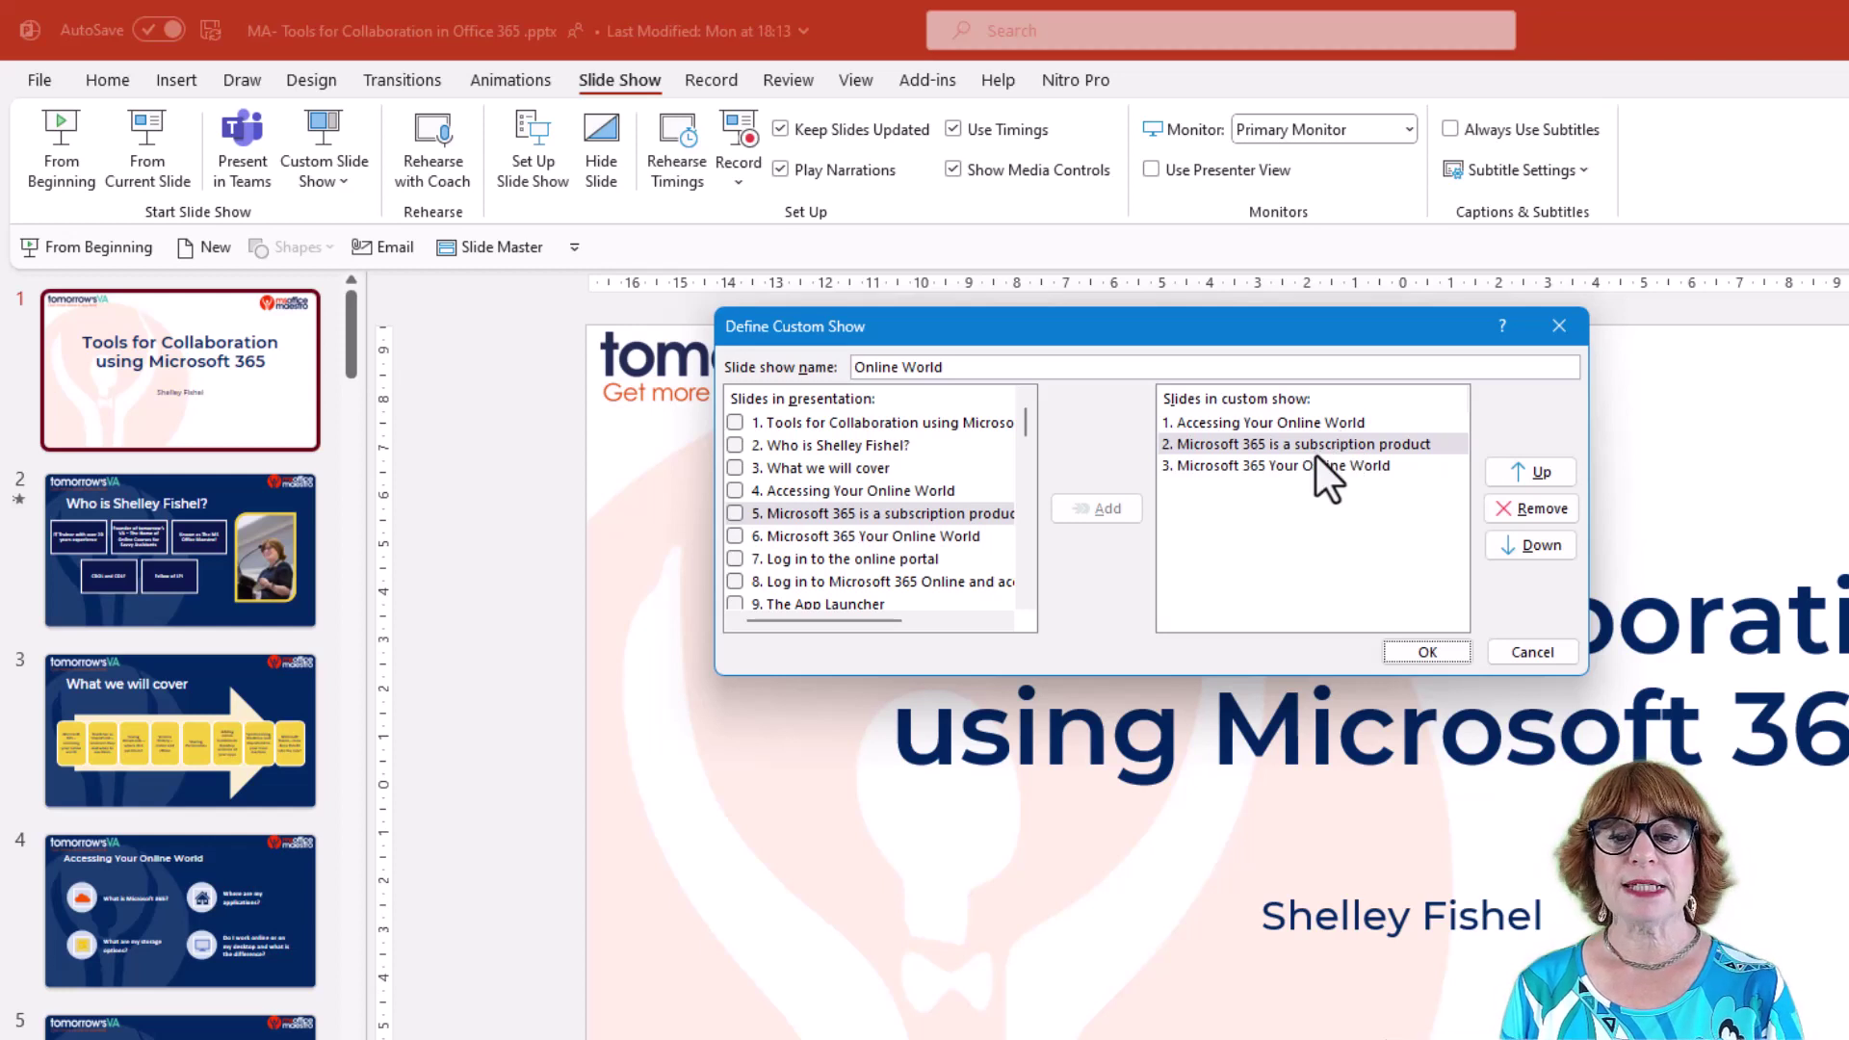
Step: Remove the duplicate slide 6 entry and add slides 7, 8 and 9 (The App Launcher)
click(736, 536)
click(1083, 503)
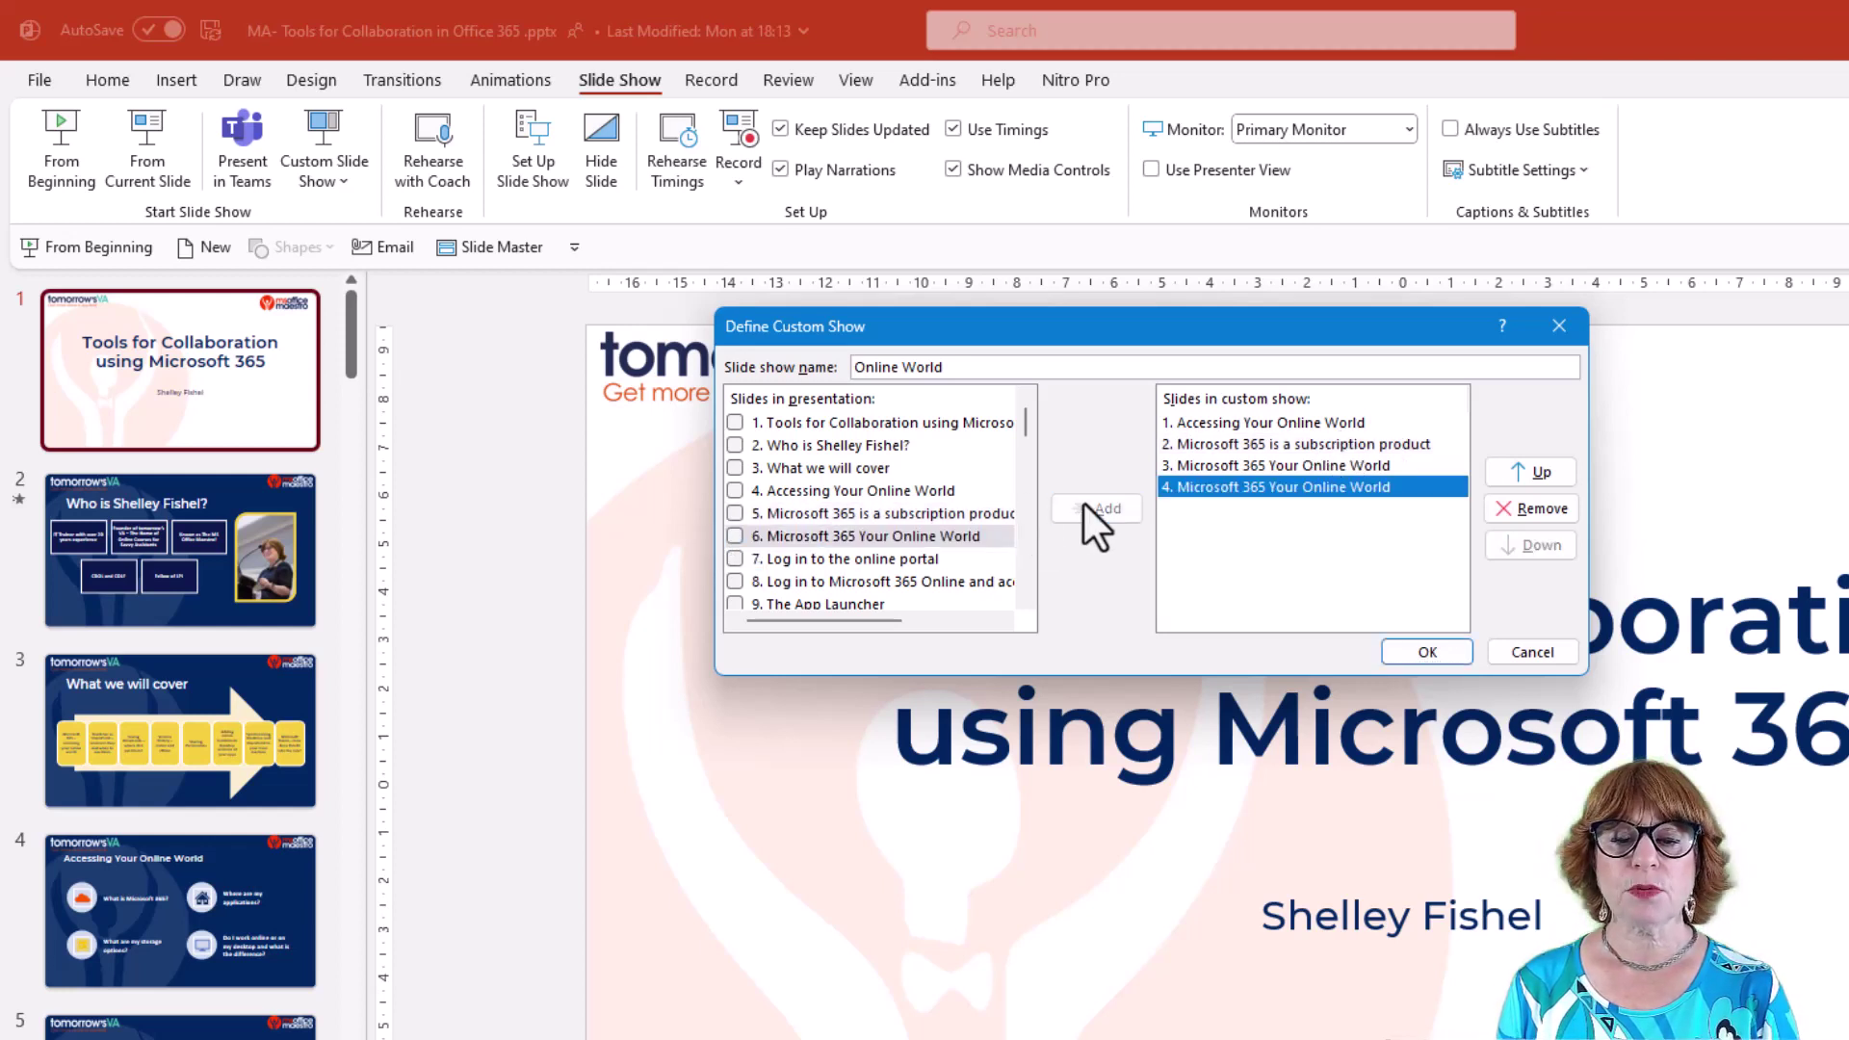
click(1537, 510)
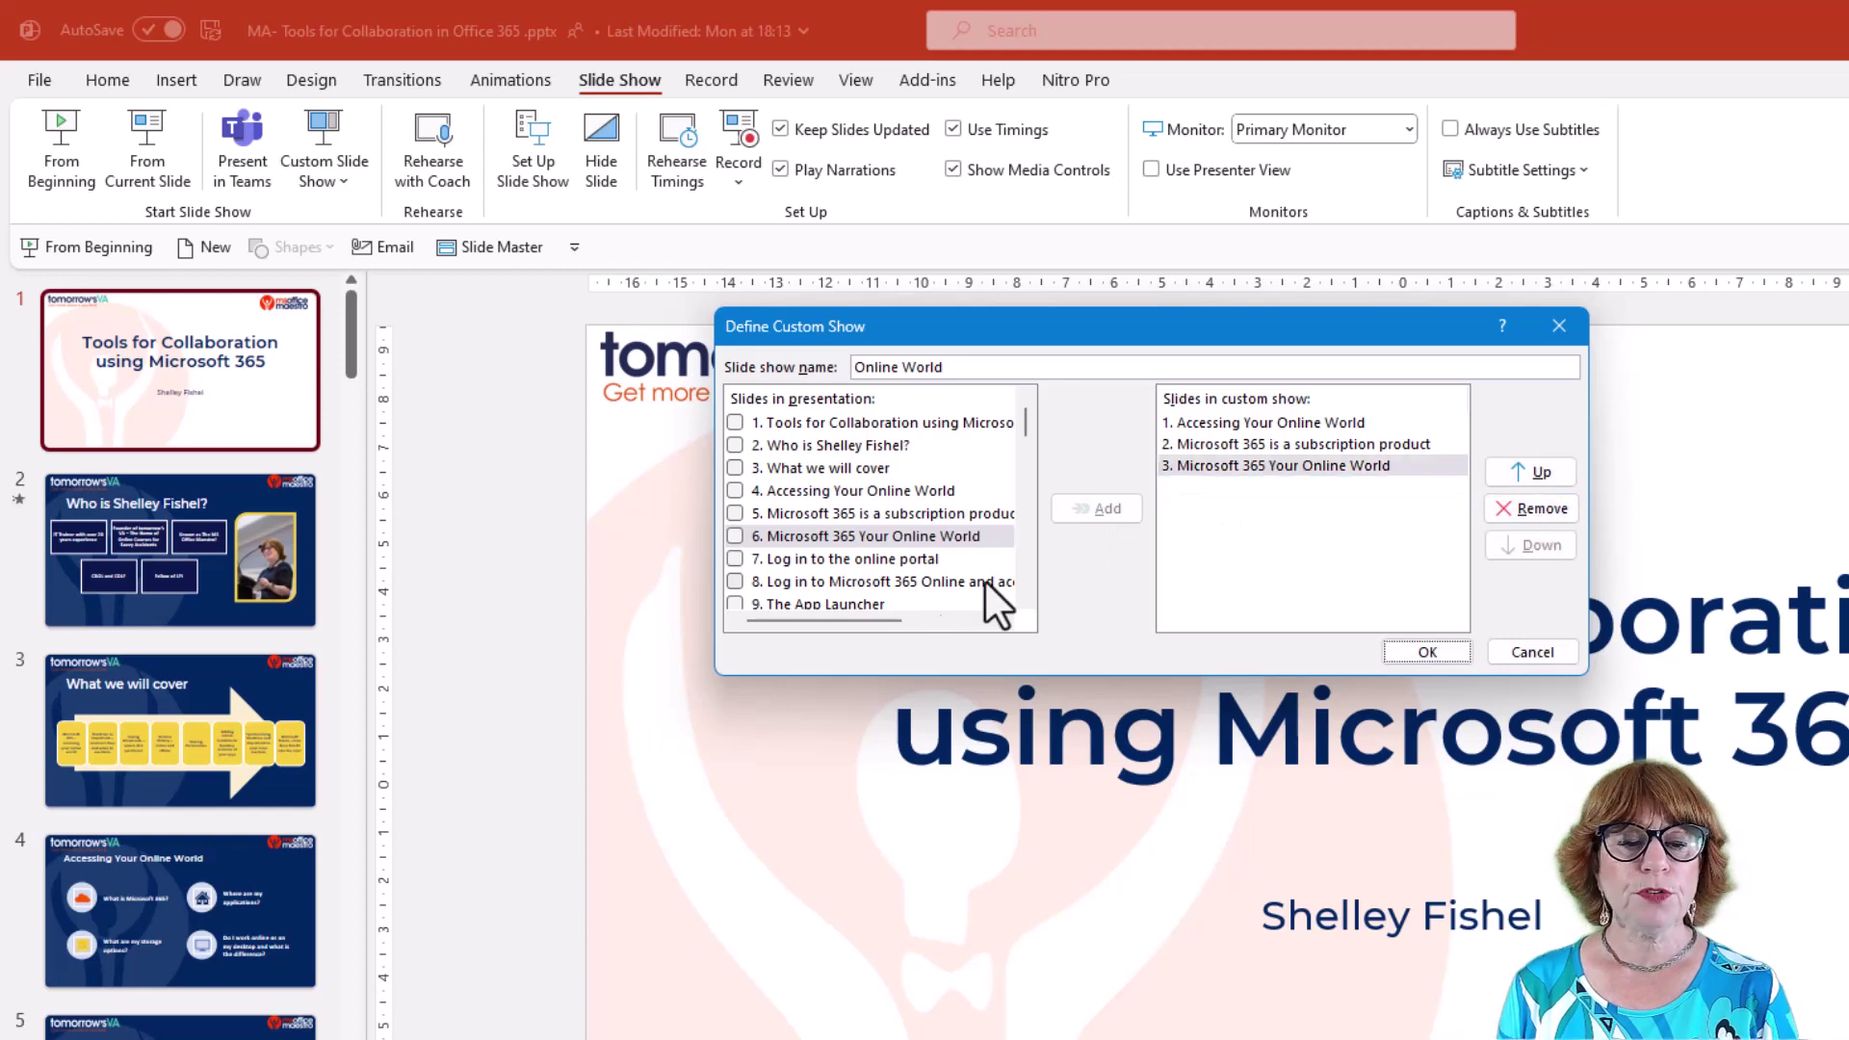
click(734, 559)
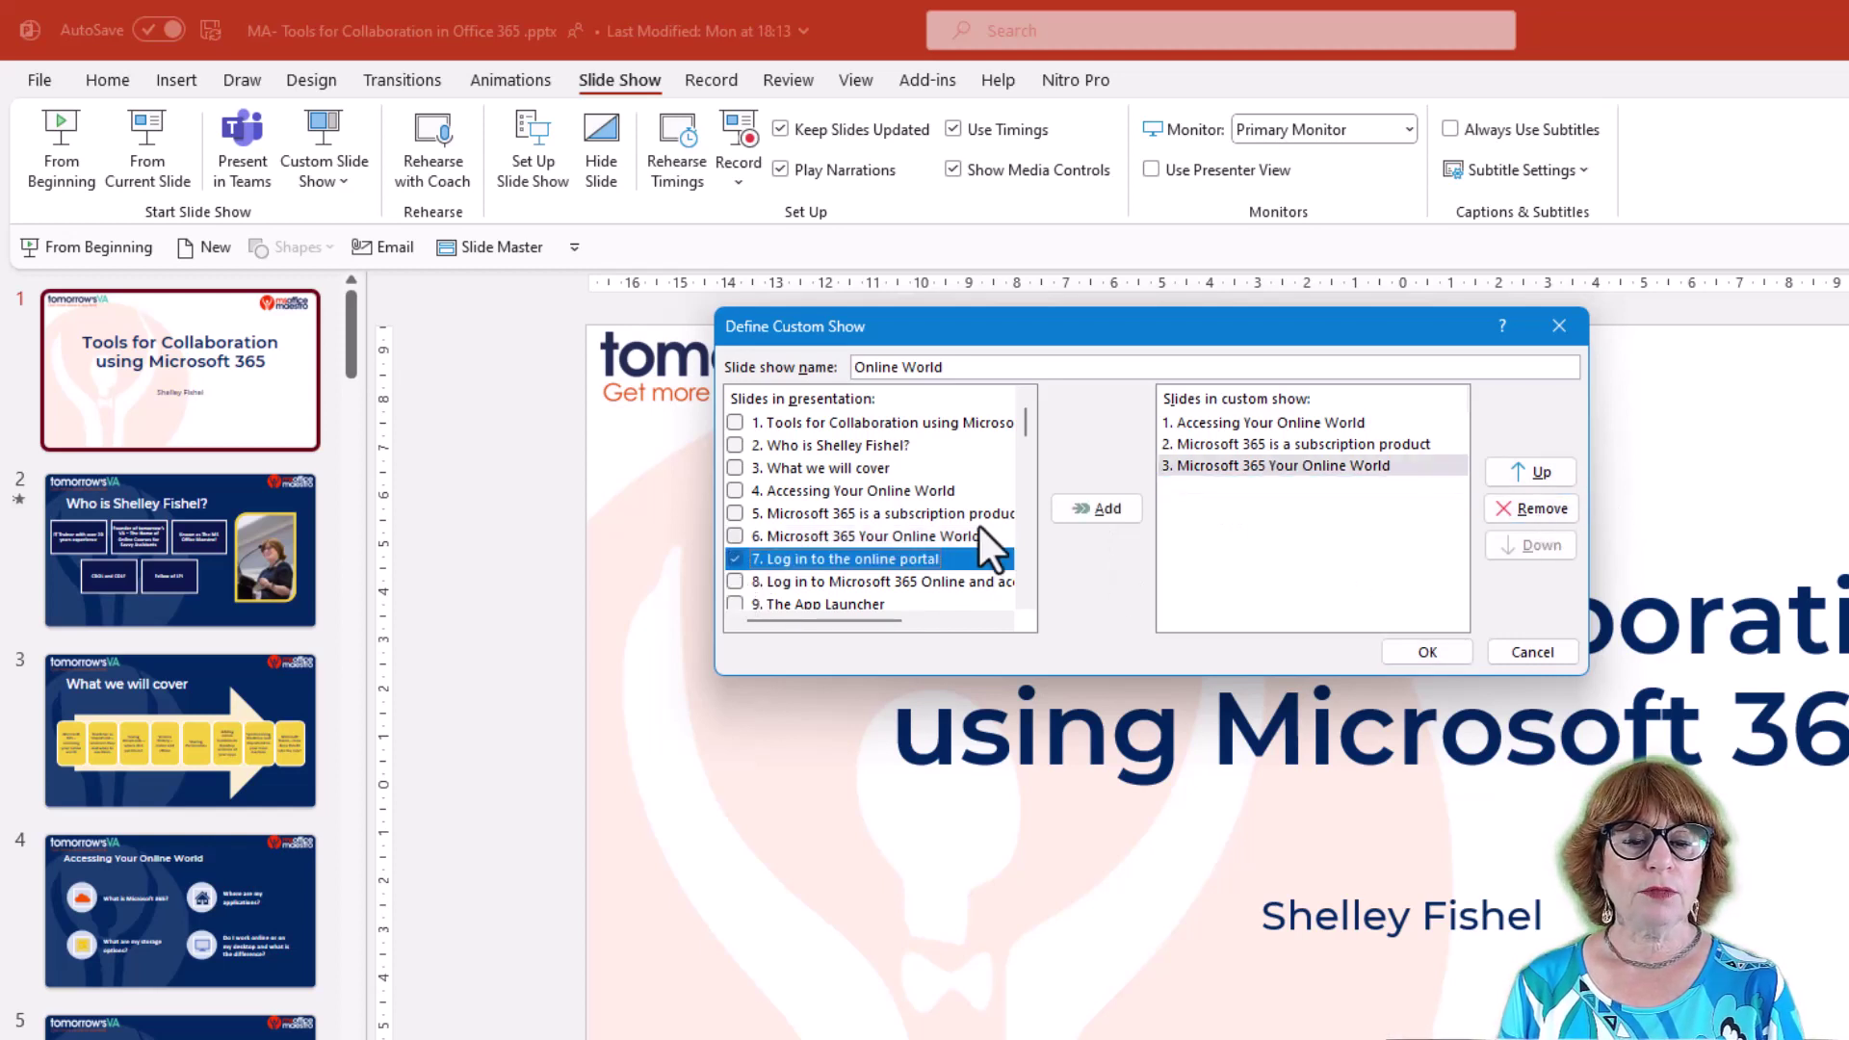
click(1105, 509)
click(737, 580)
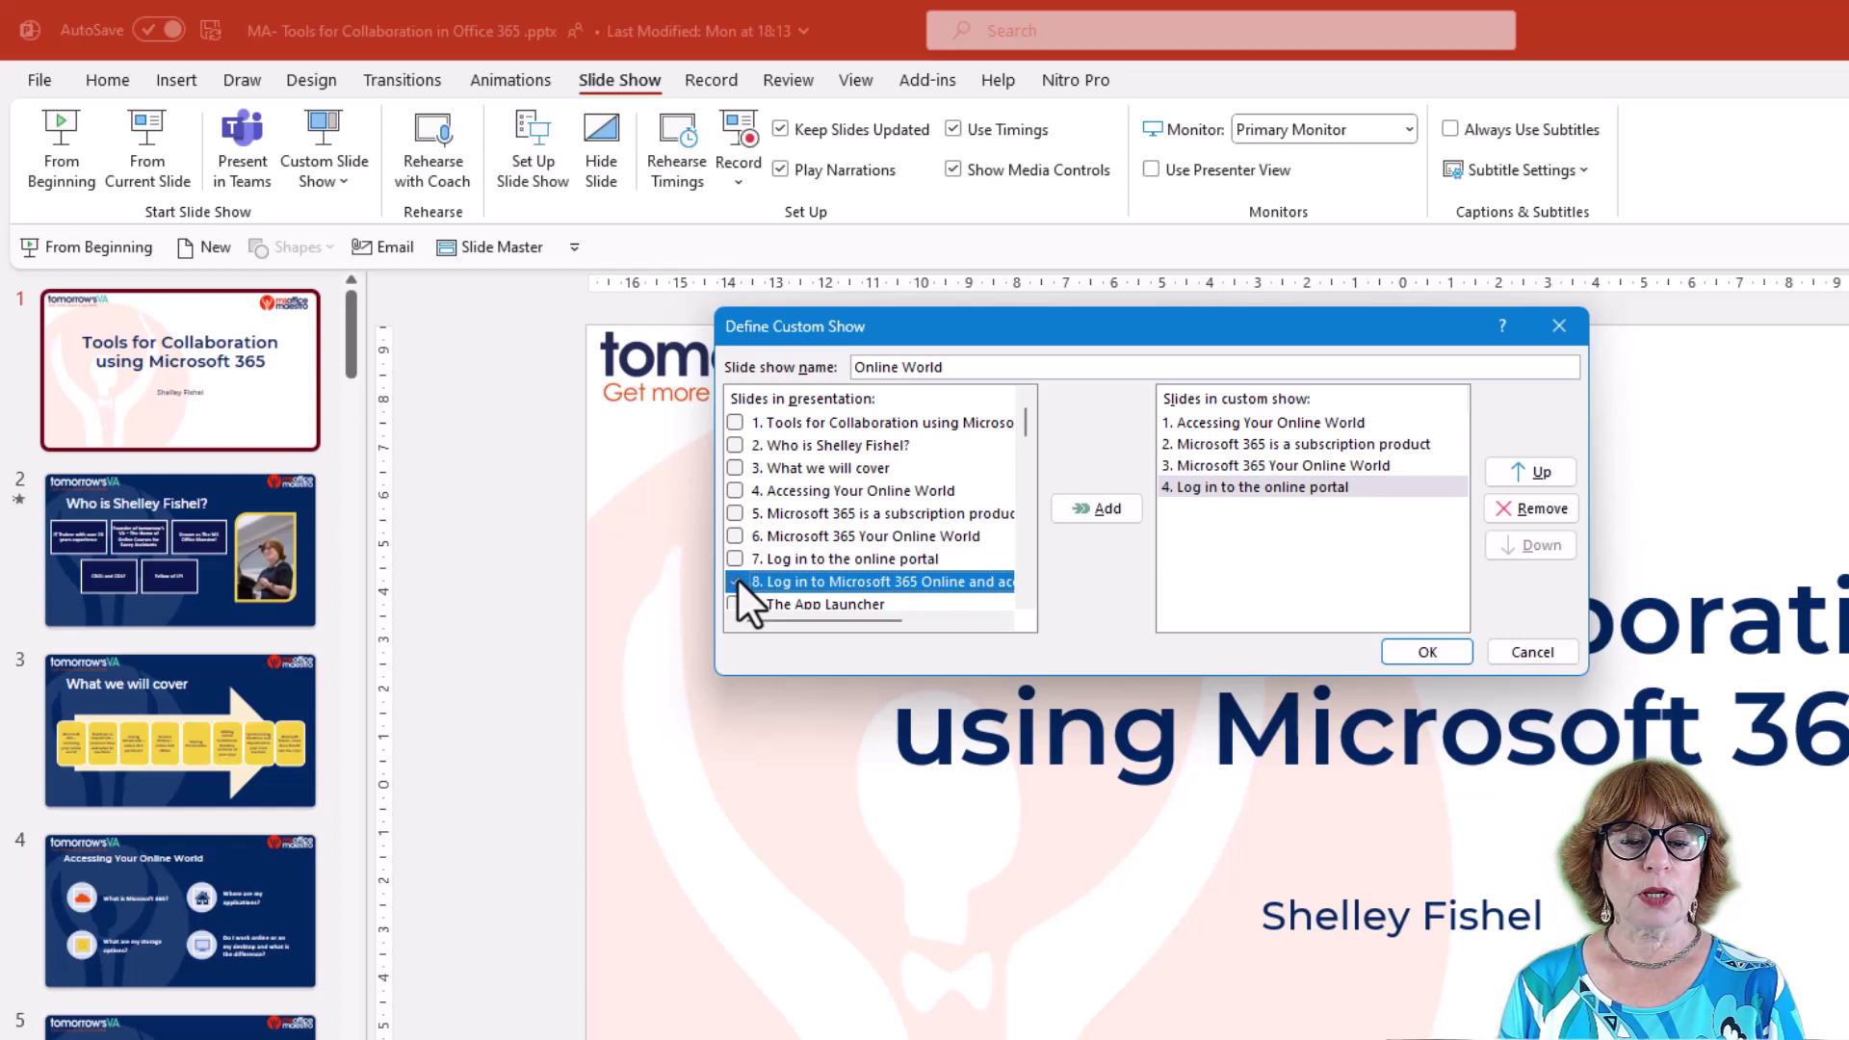
click(1069, 512)
click(735, 604)
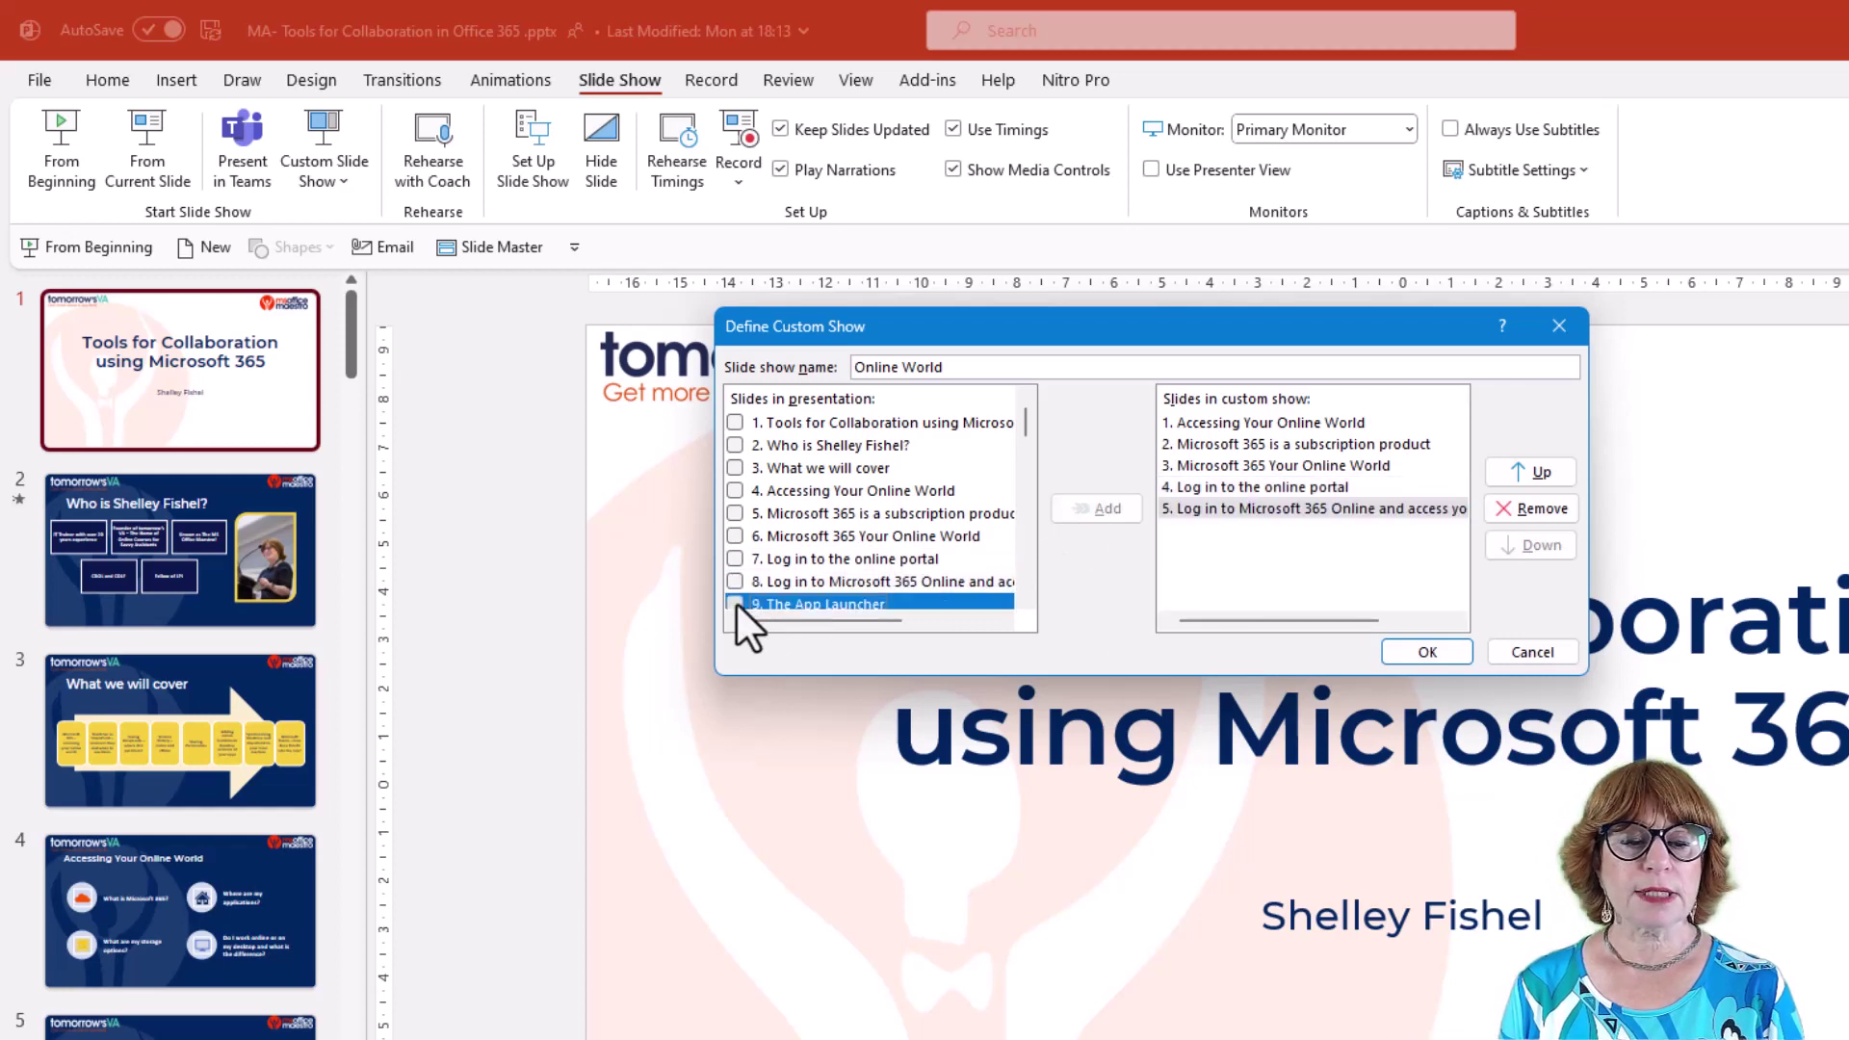
click(1100, 511)
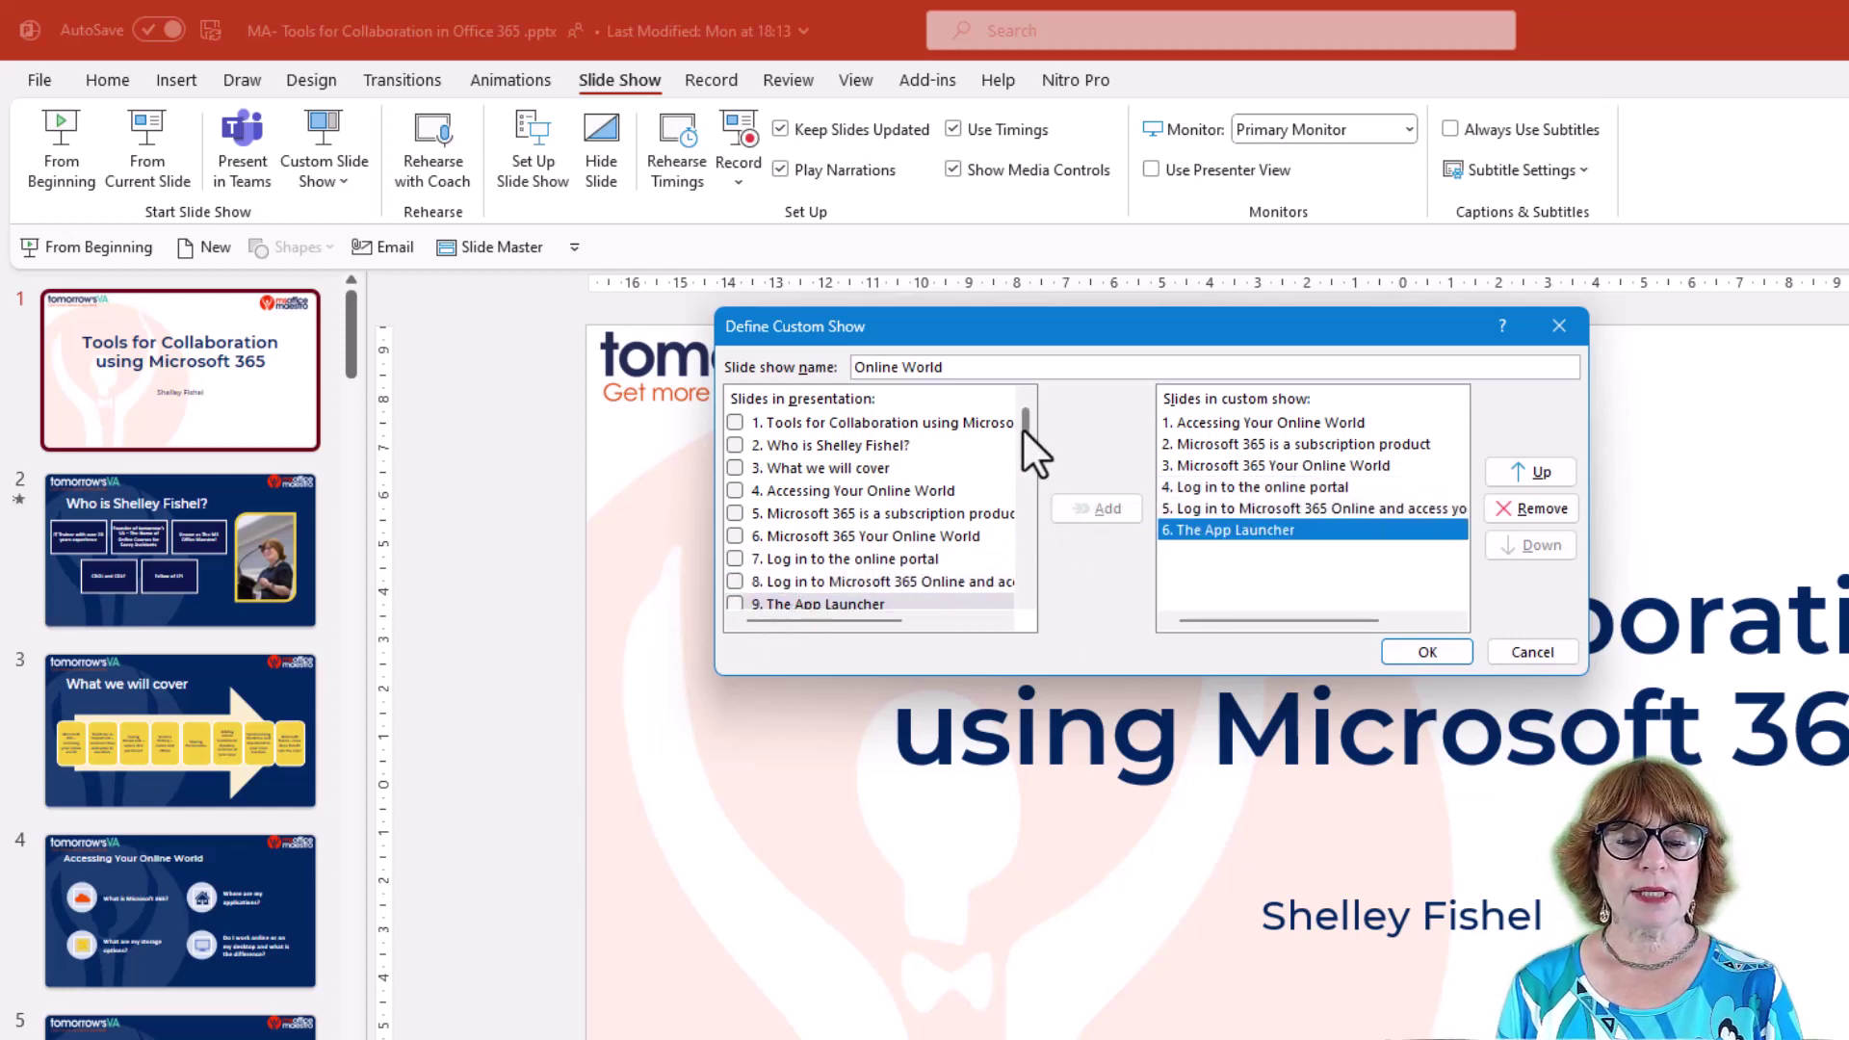
Step: Add slides 10–12, rename the show 'Accessing Your Online World' and save it
scroll(1019, 437, down, 2)
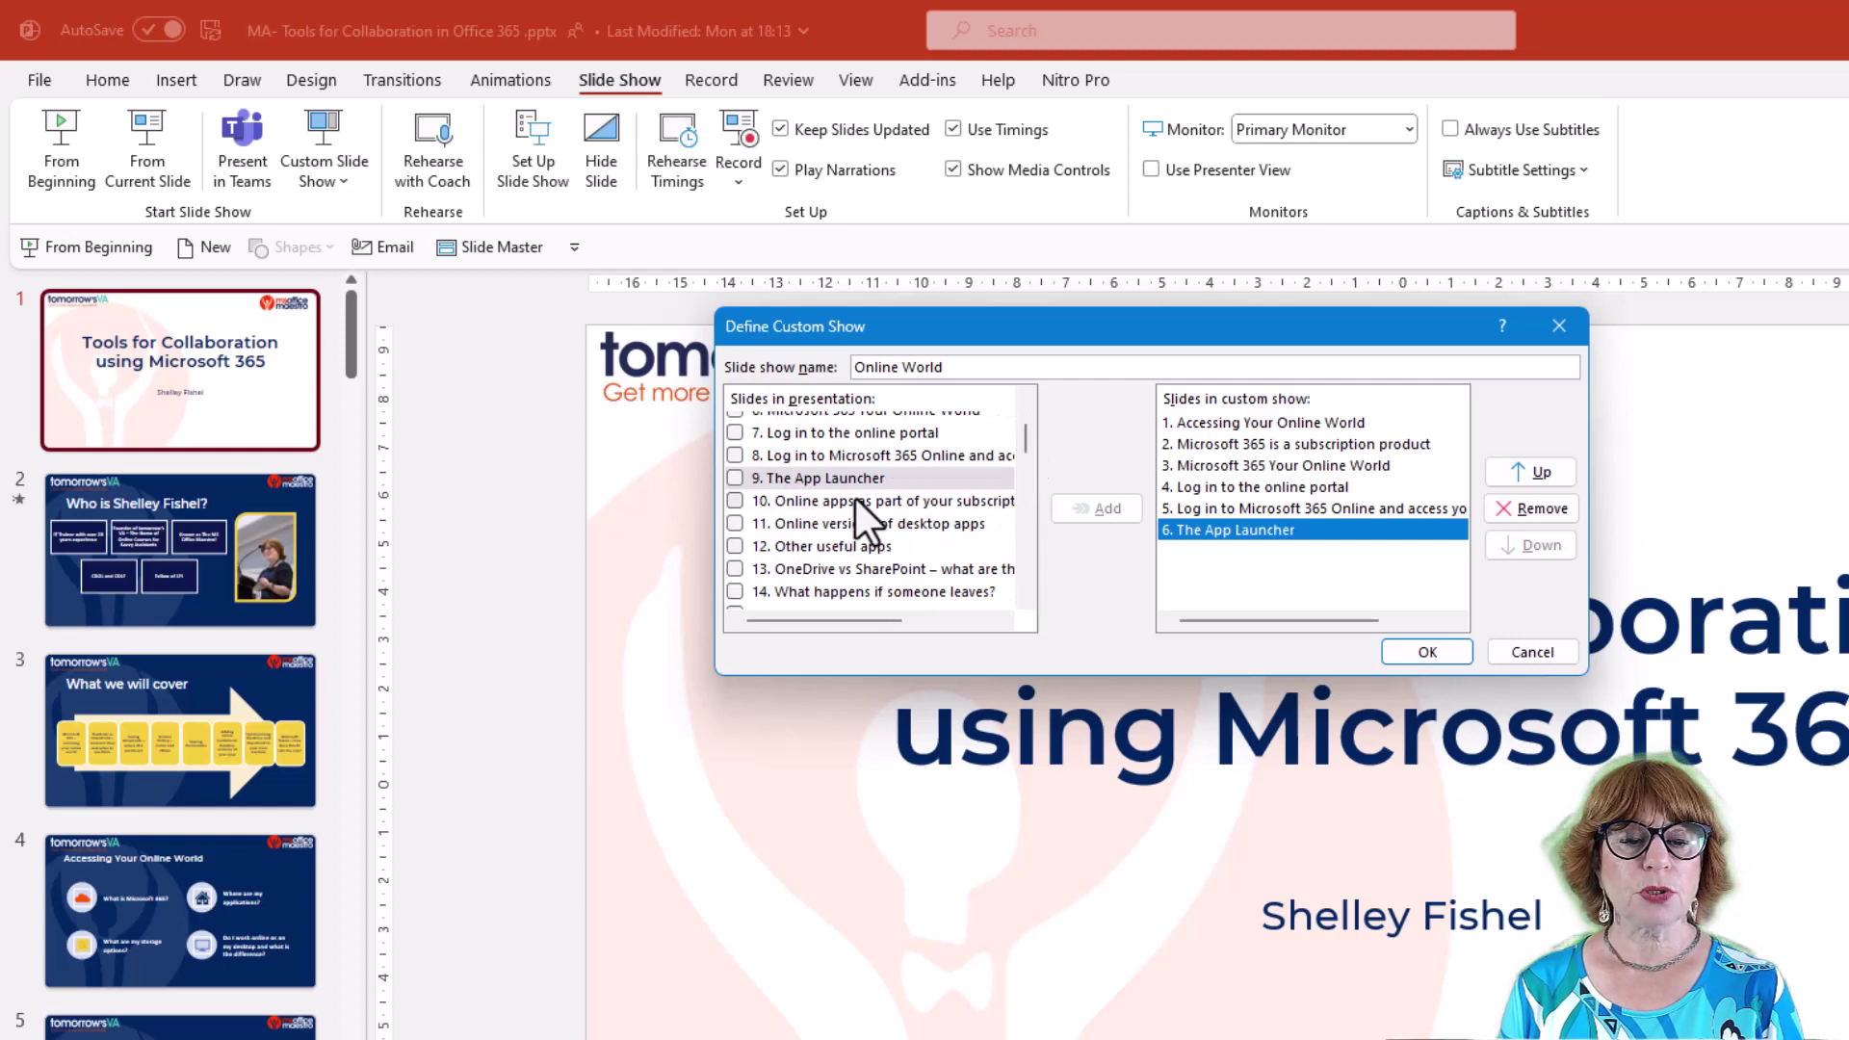
click(736, 502)
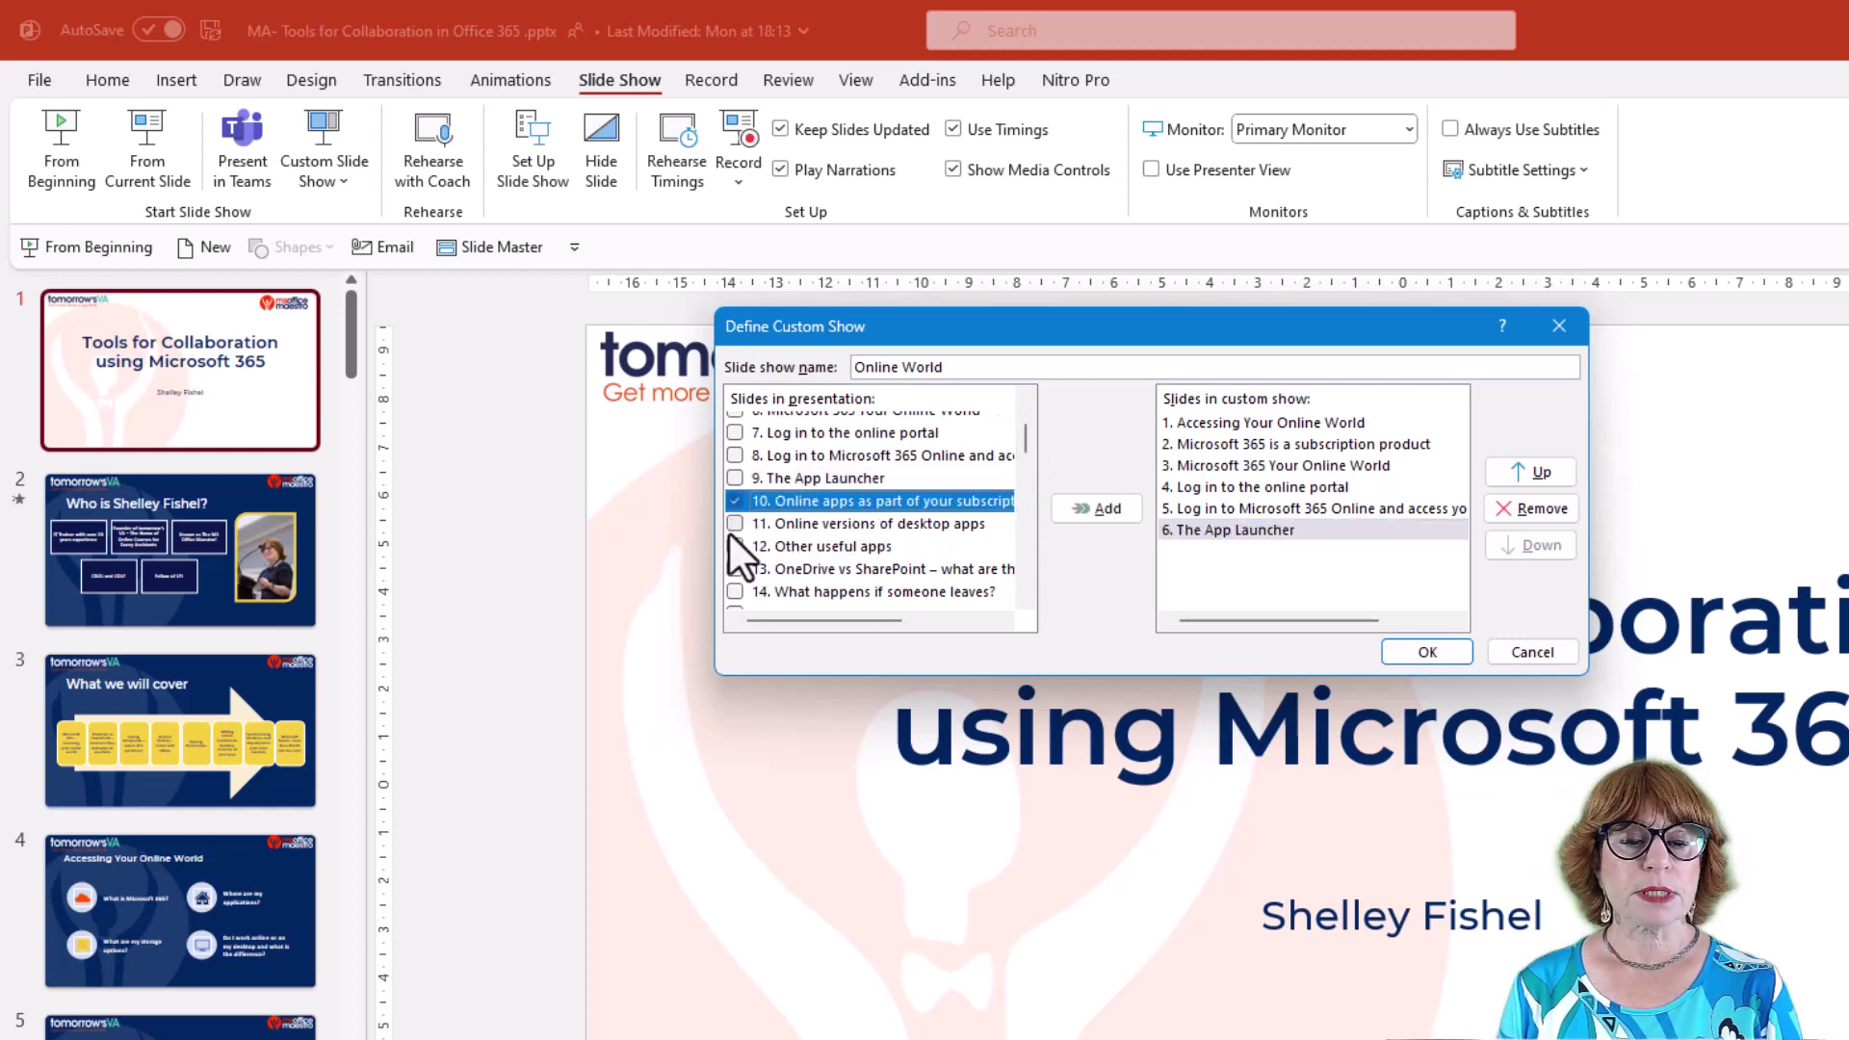
click(733, 523)
click(732, 546)
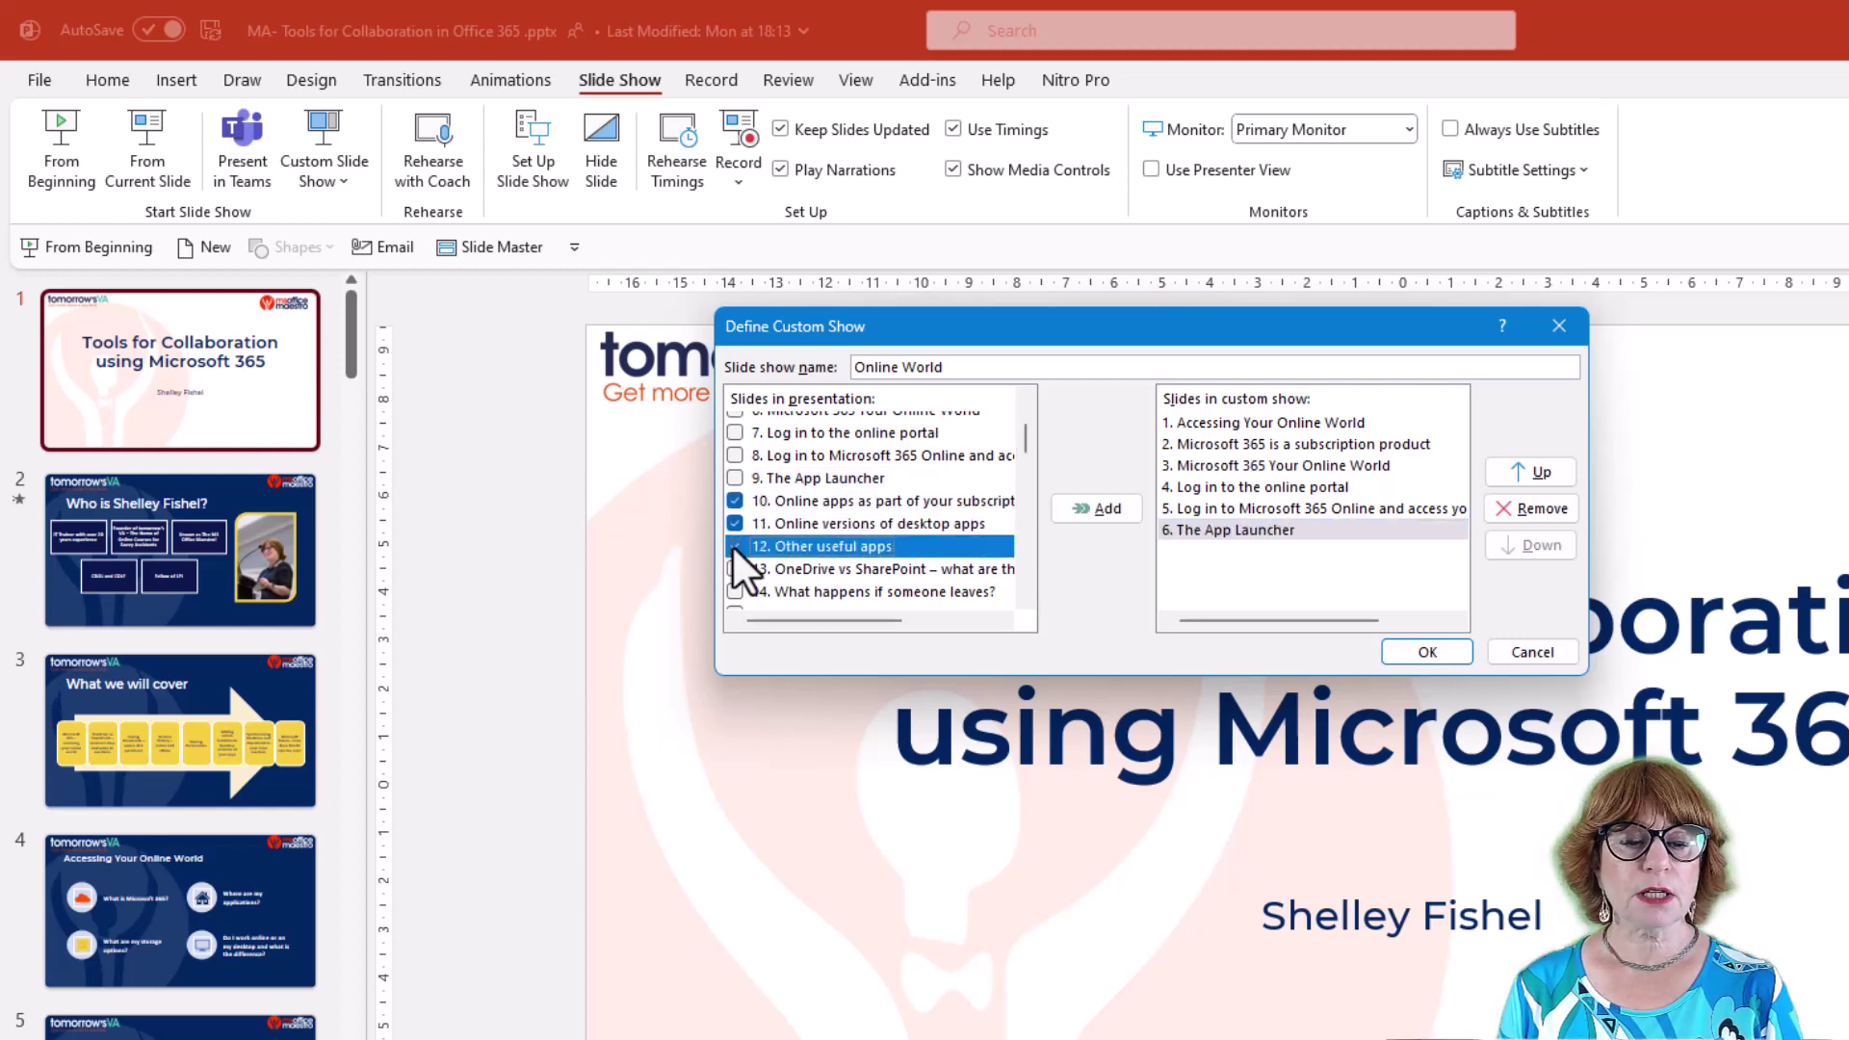
click(1117, 508)
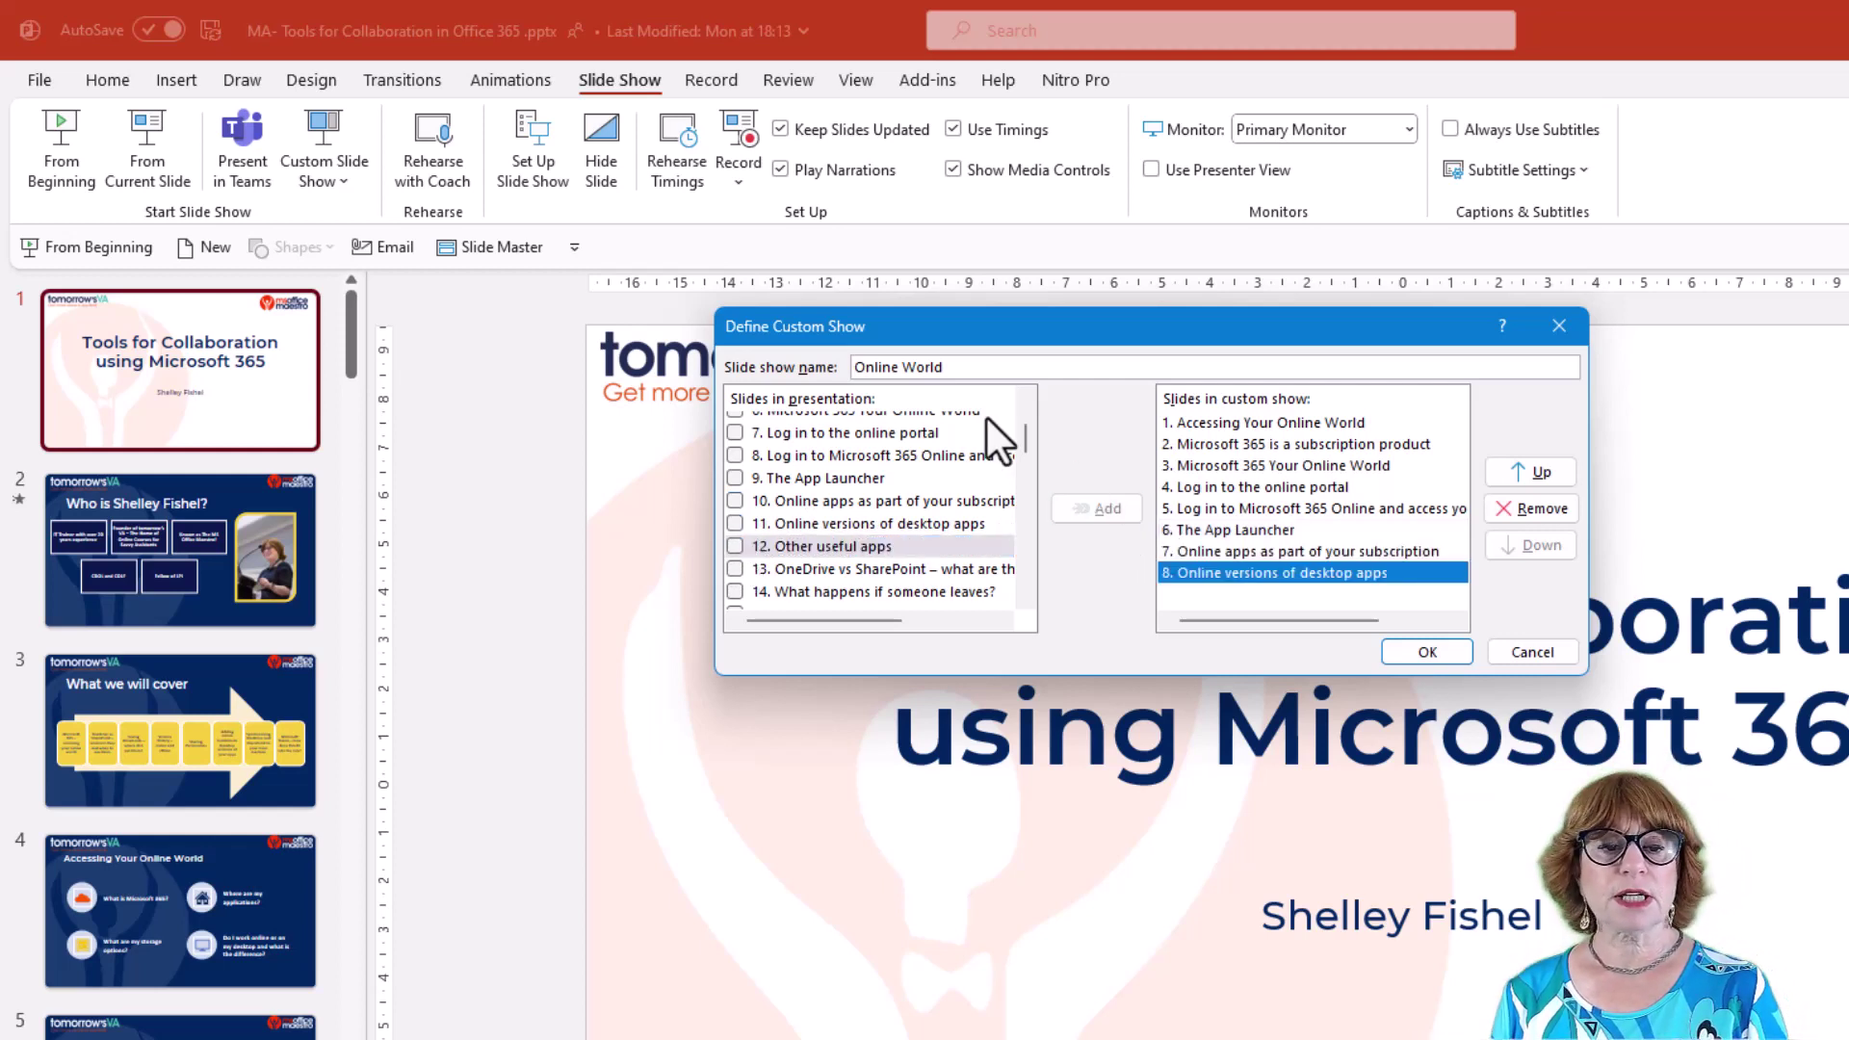
click(857, 366)
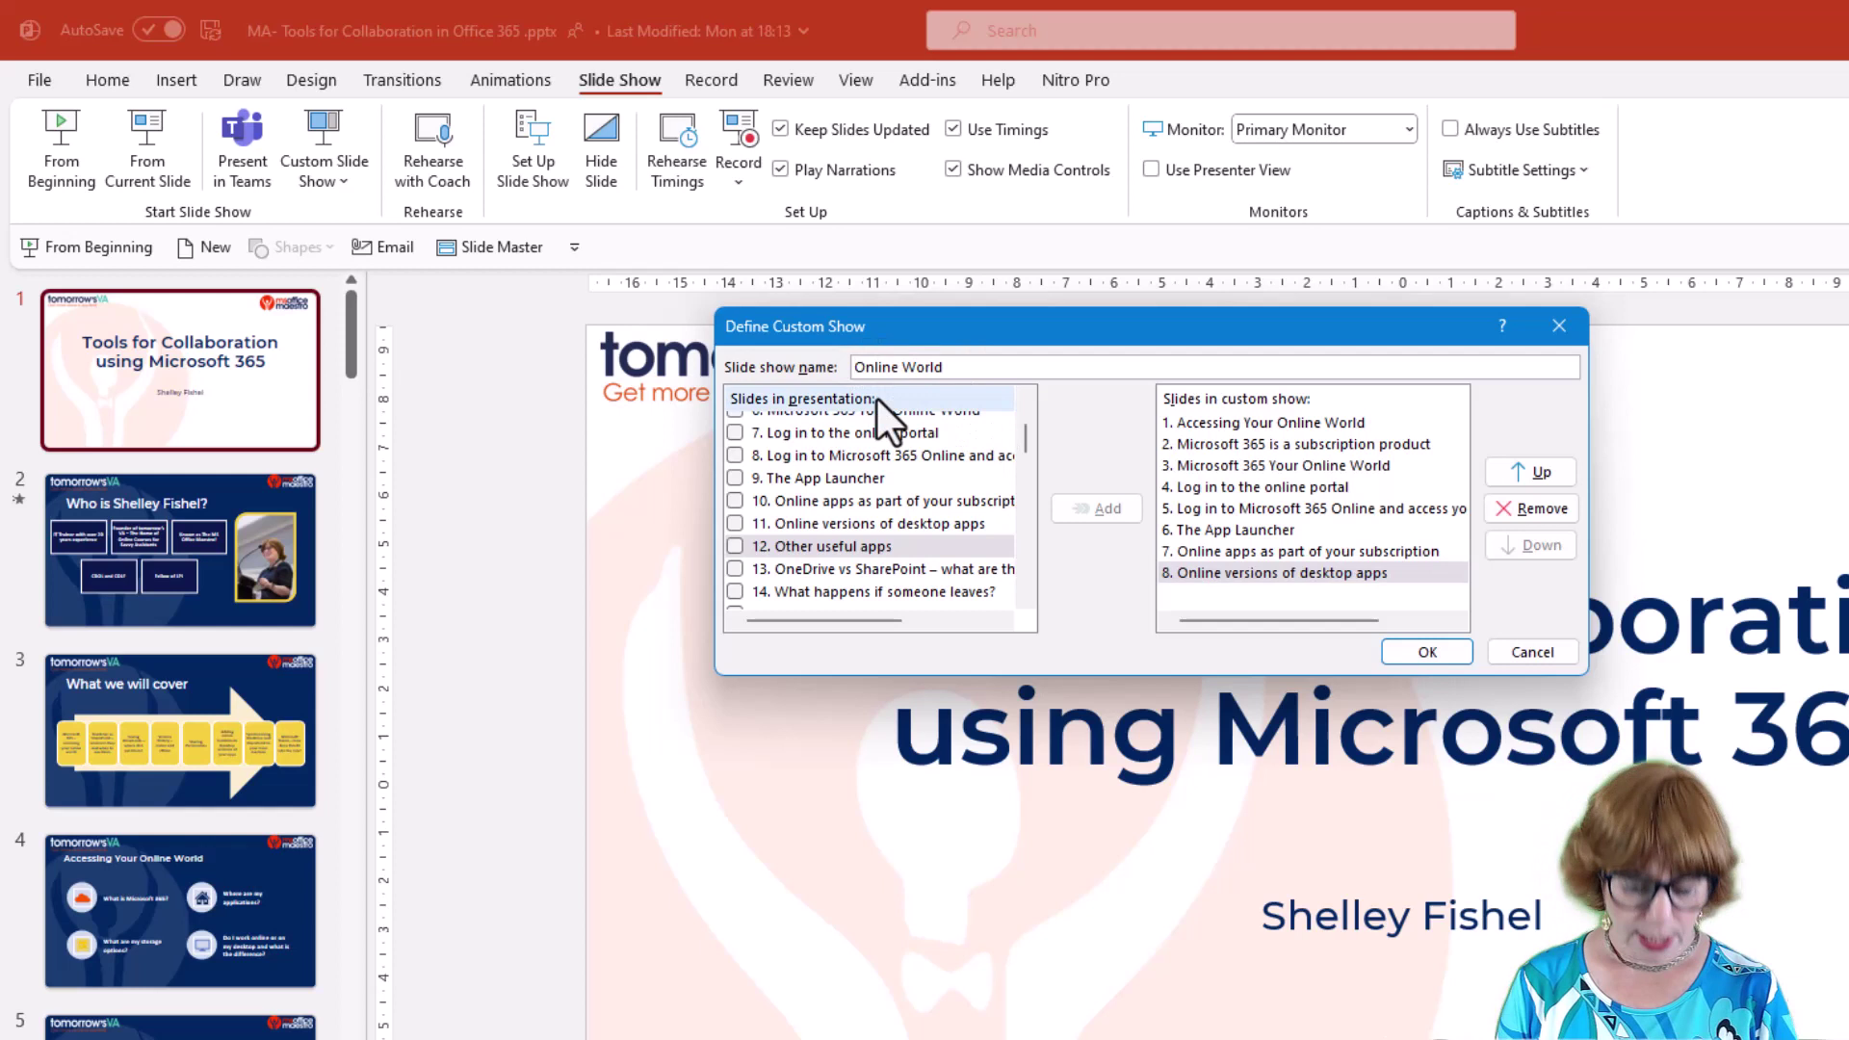
text(Accessing Your)
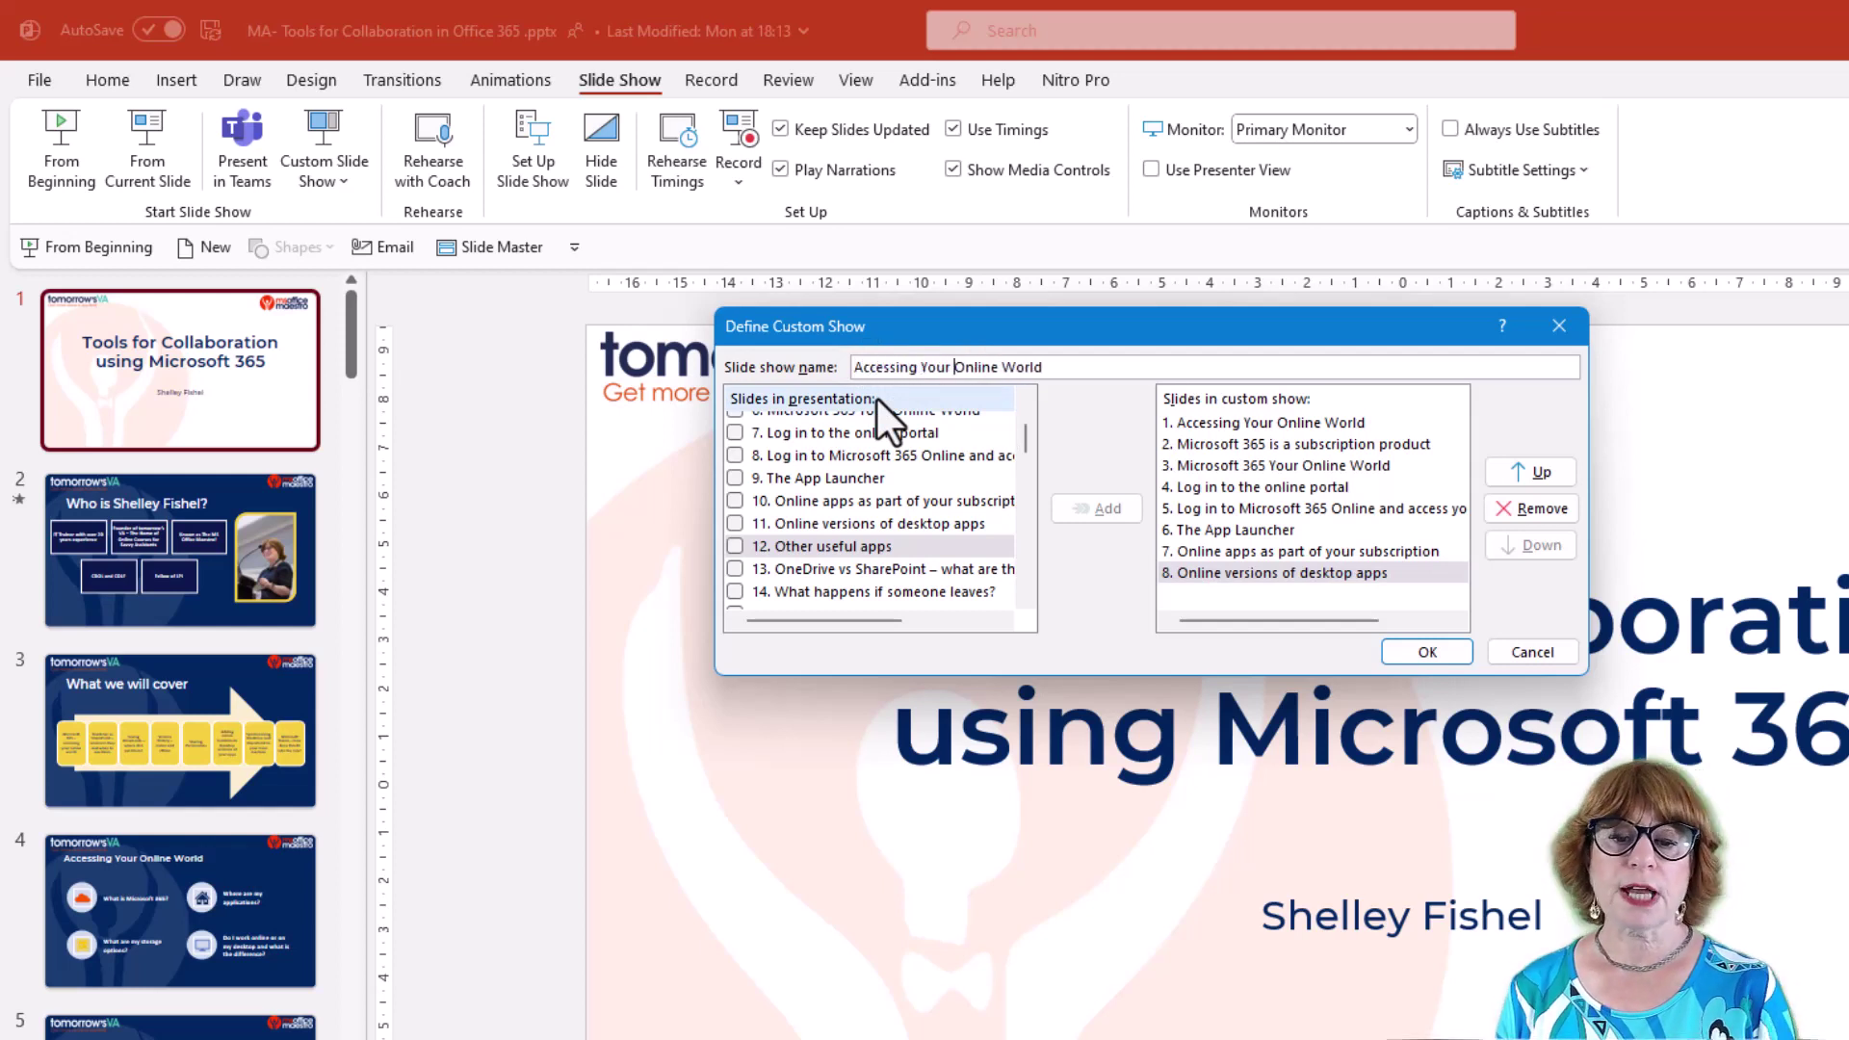
click(1428, 651)
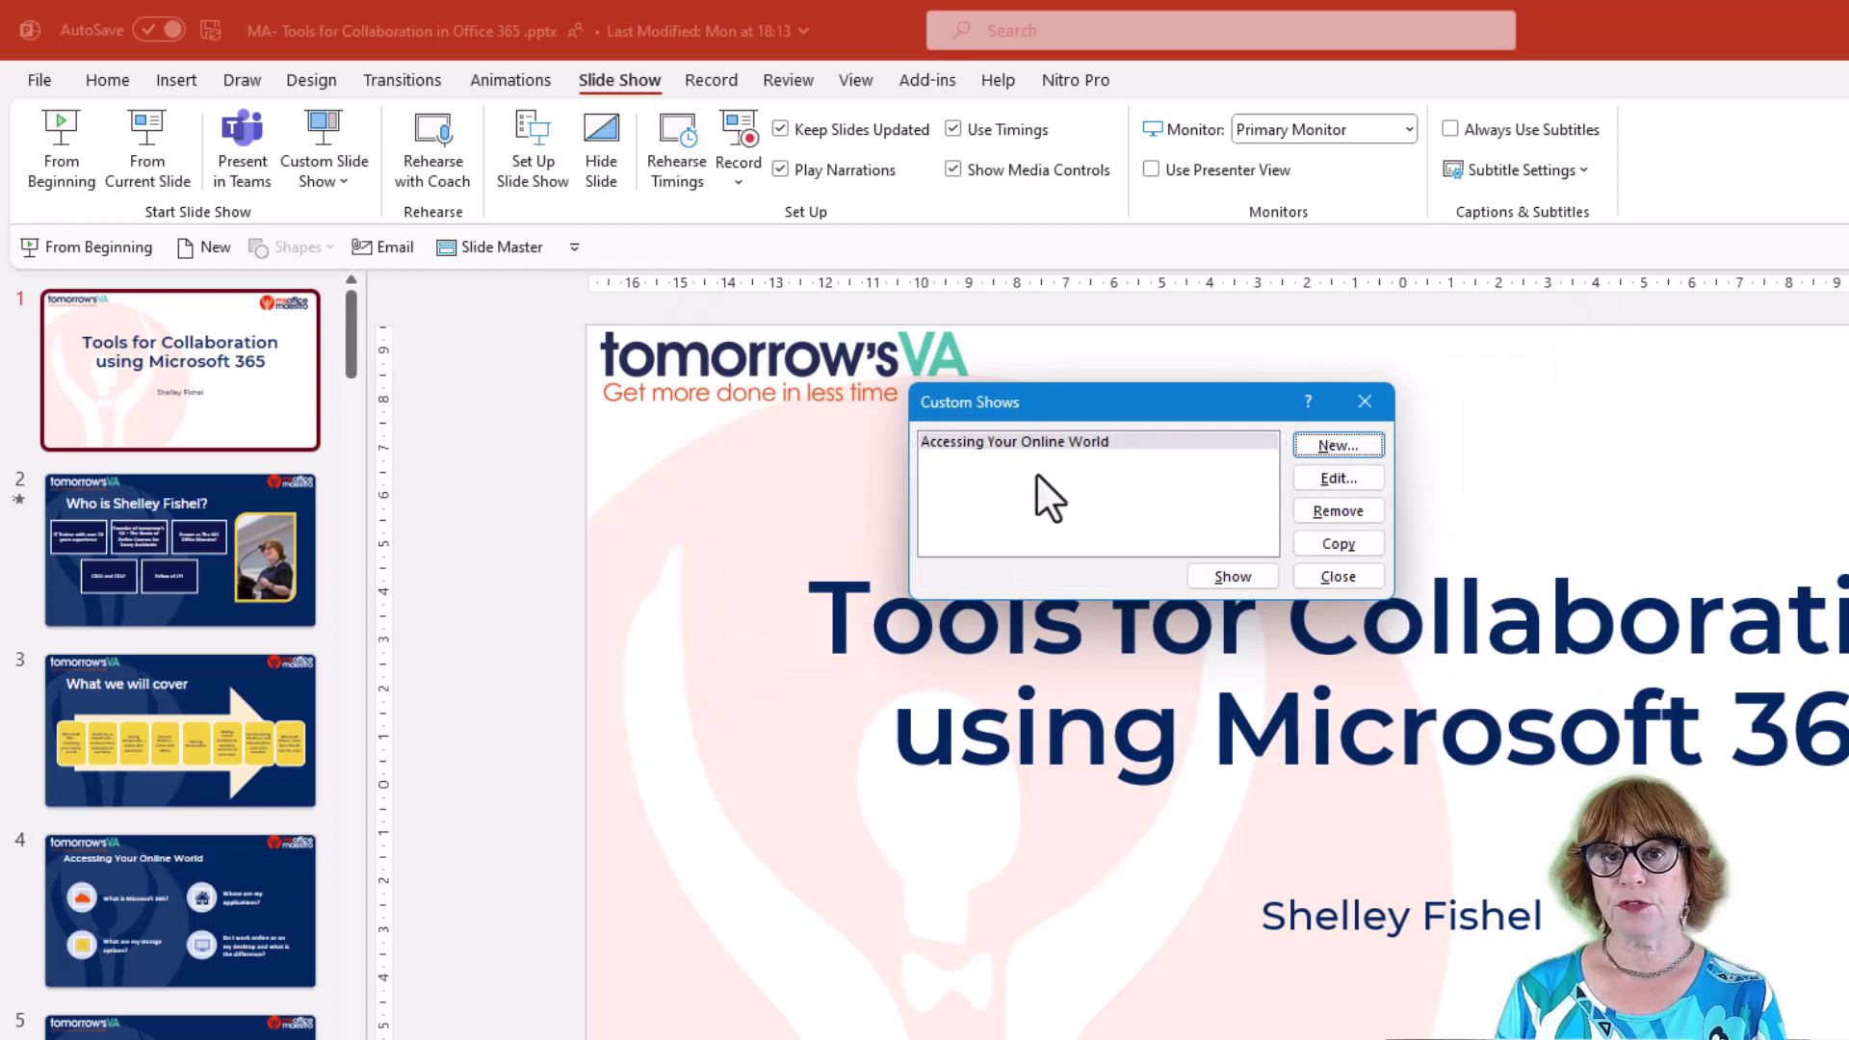
Step: Start a second custom show named 'OneDrive SharePoint'
click(1336, 445)
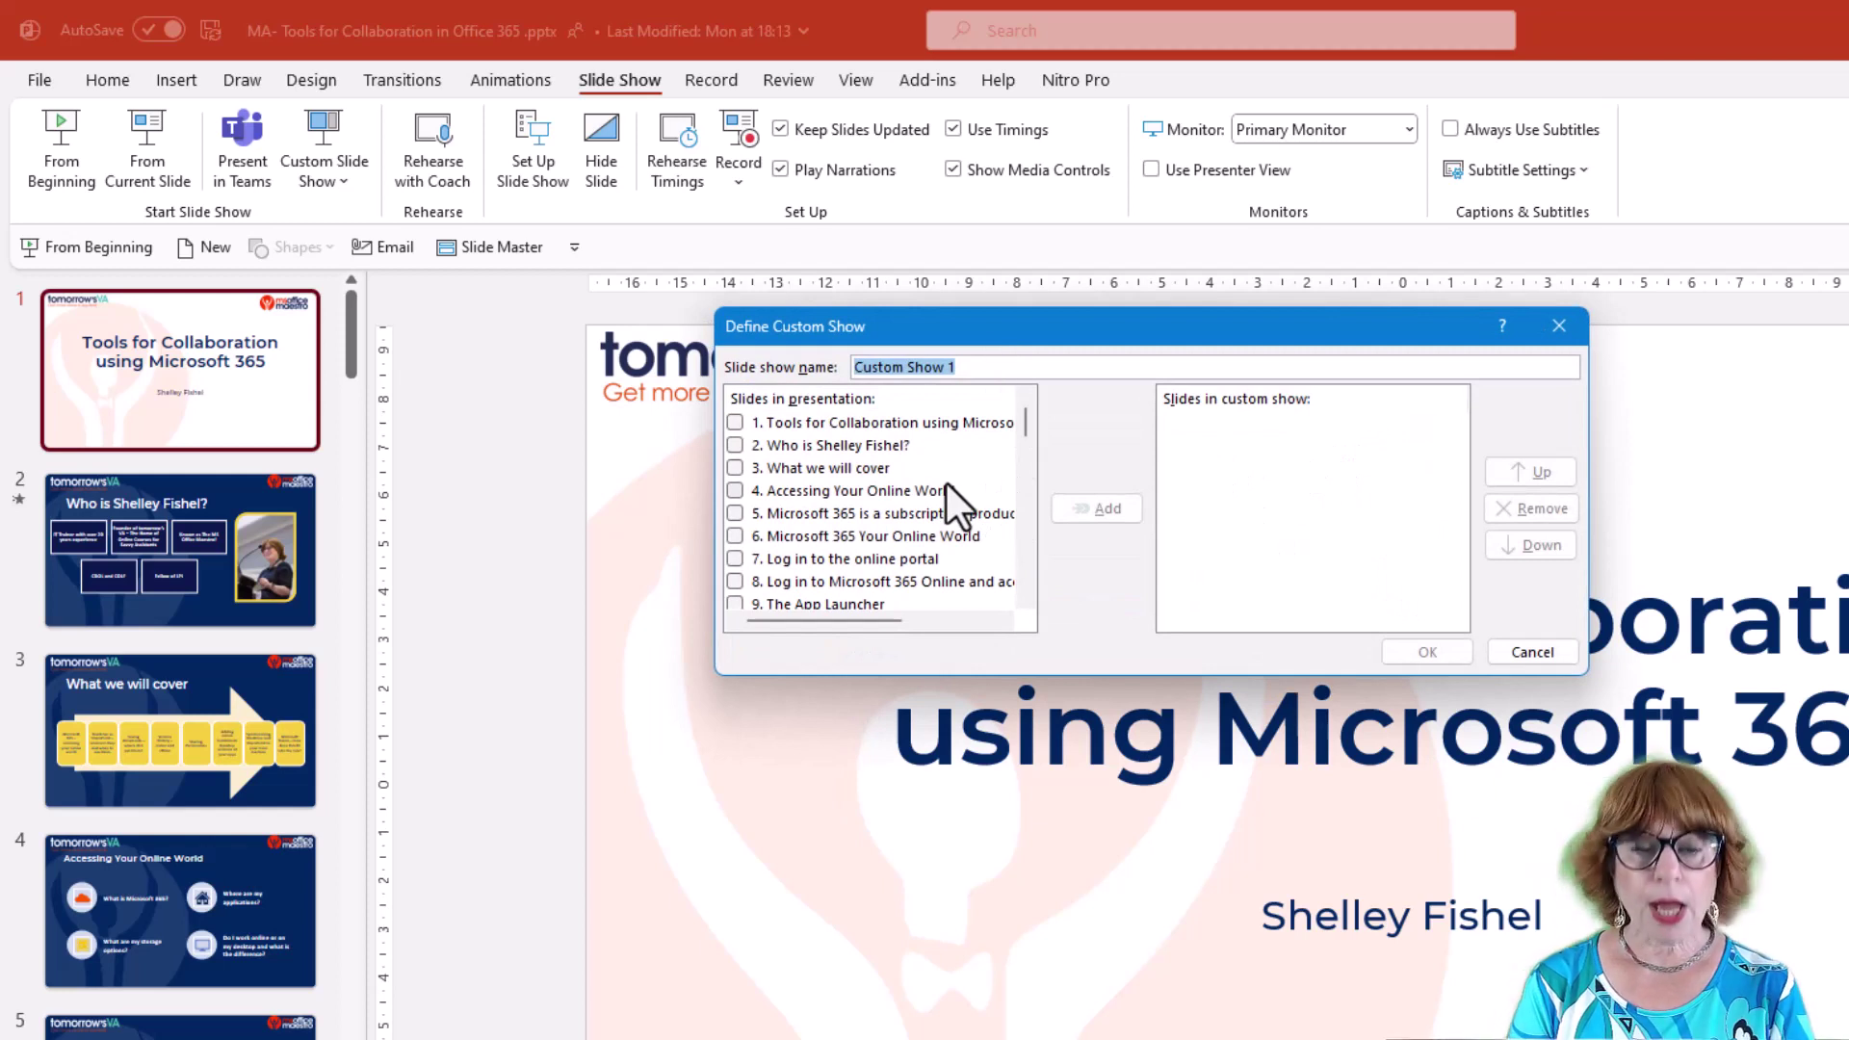
text(OneDriv)
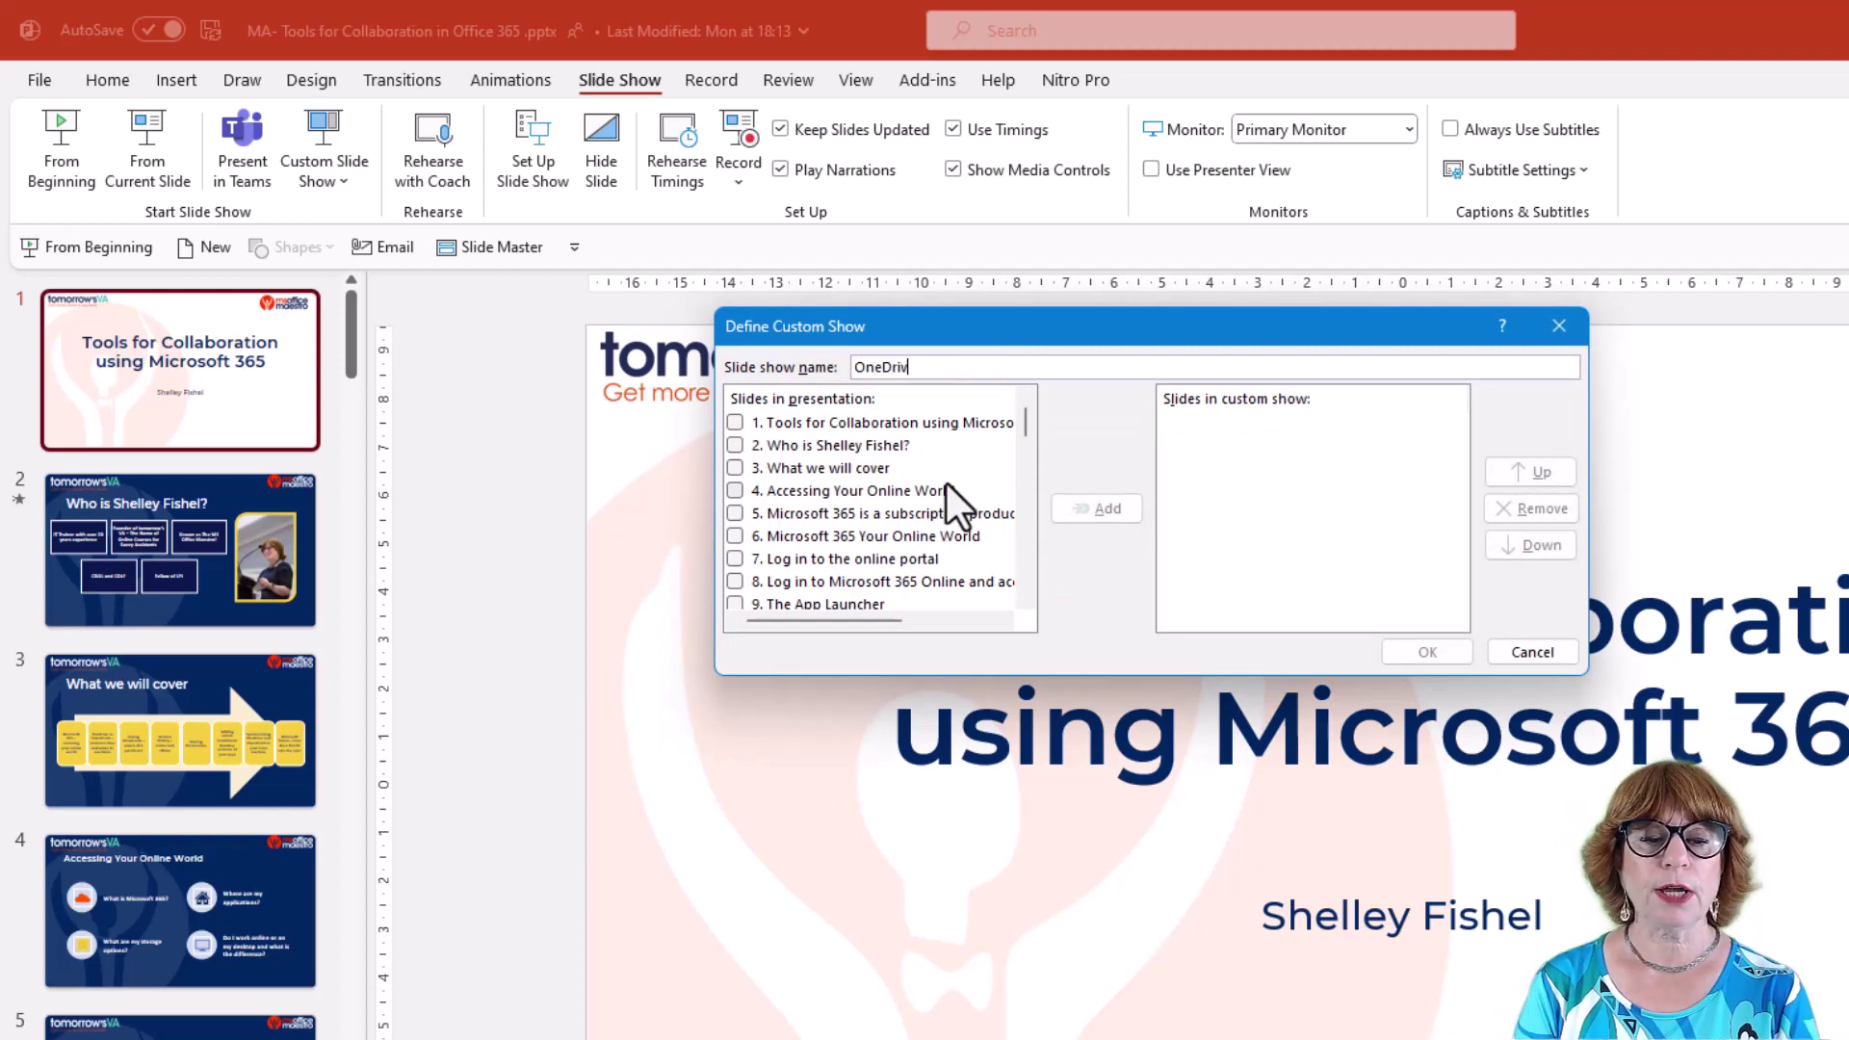
text(e SharePoint)
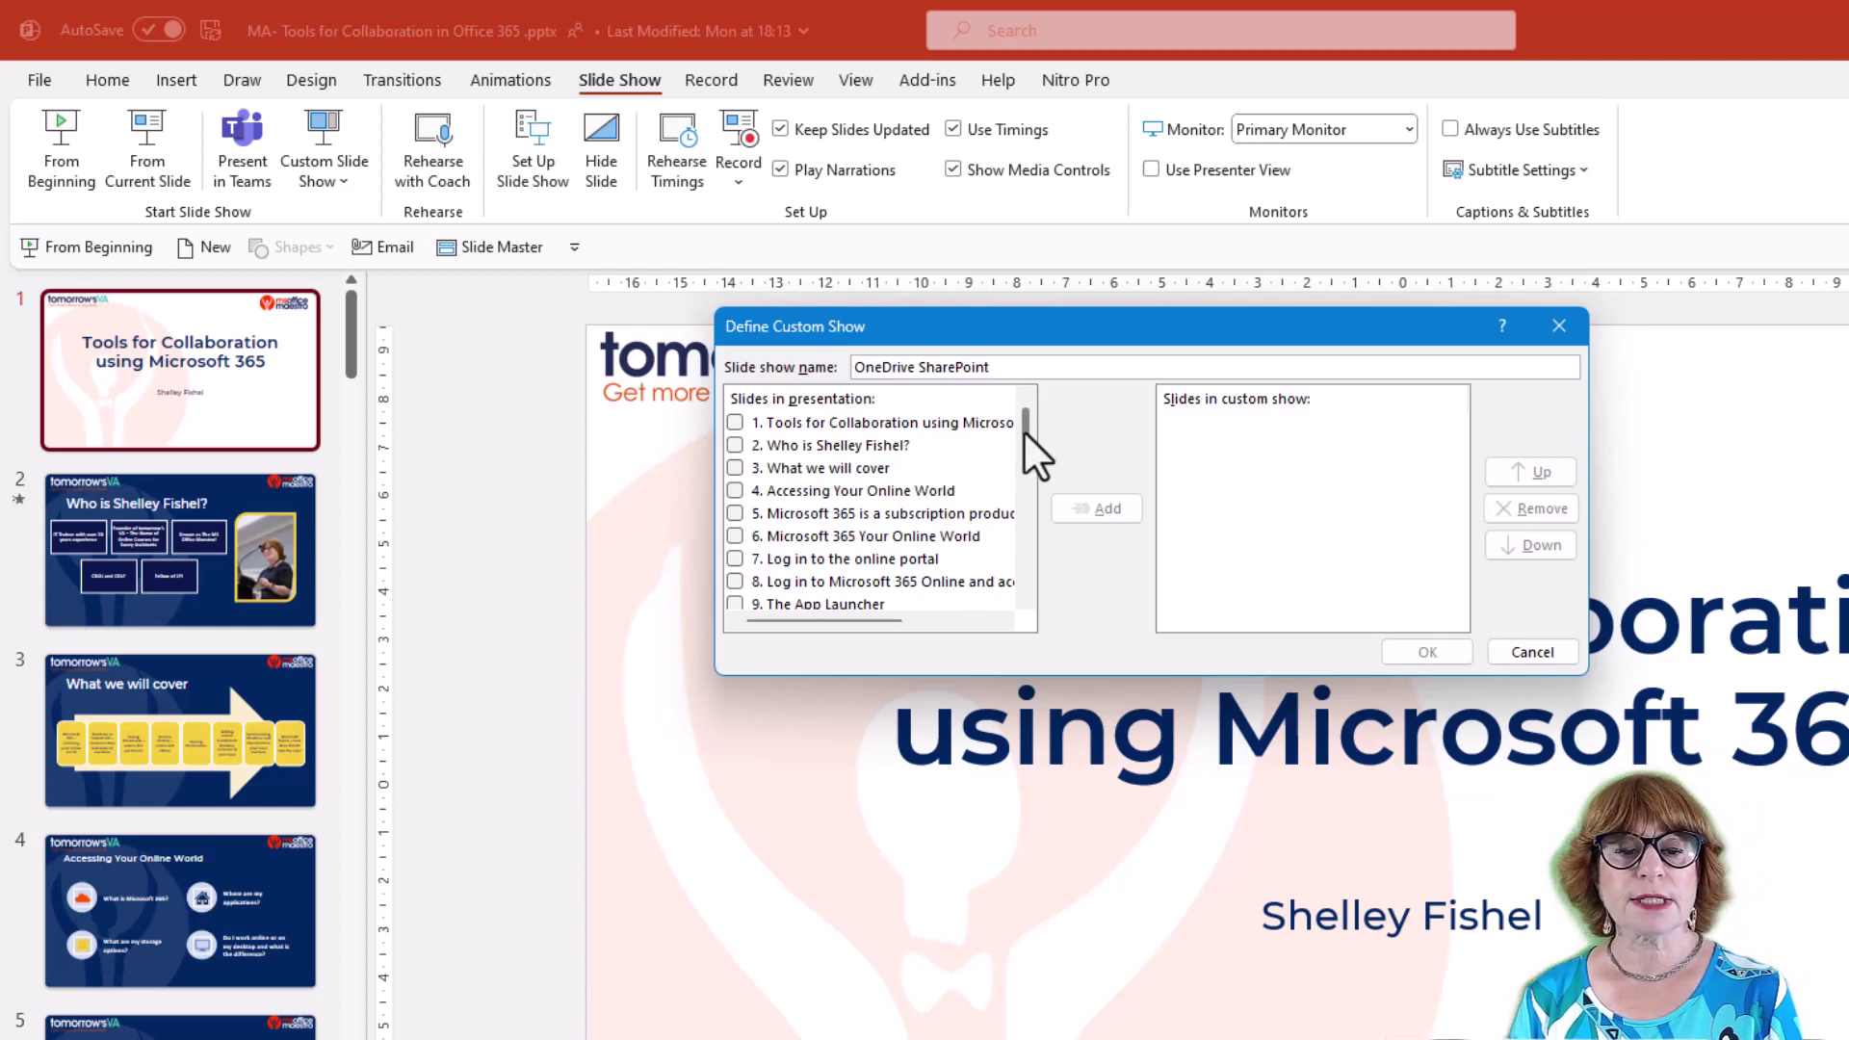
mouse_move(1025, 431)
mouse_down()
mouse_move(1020, 482)
mouse_move(1026, 425)
mouse_up()
scroll(926, 459, down, 4)
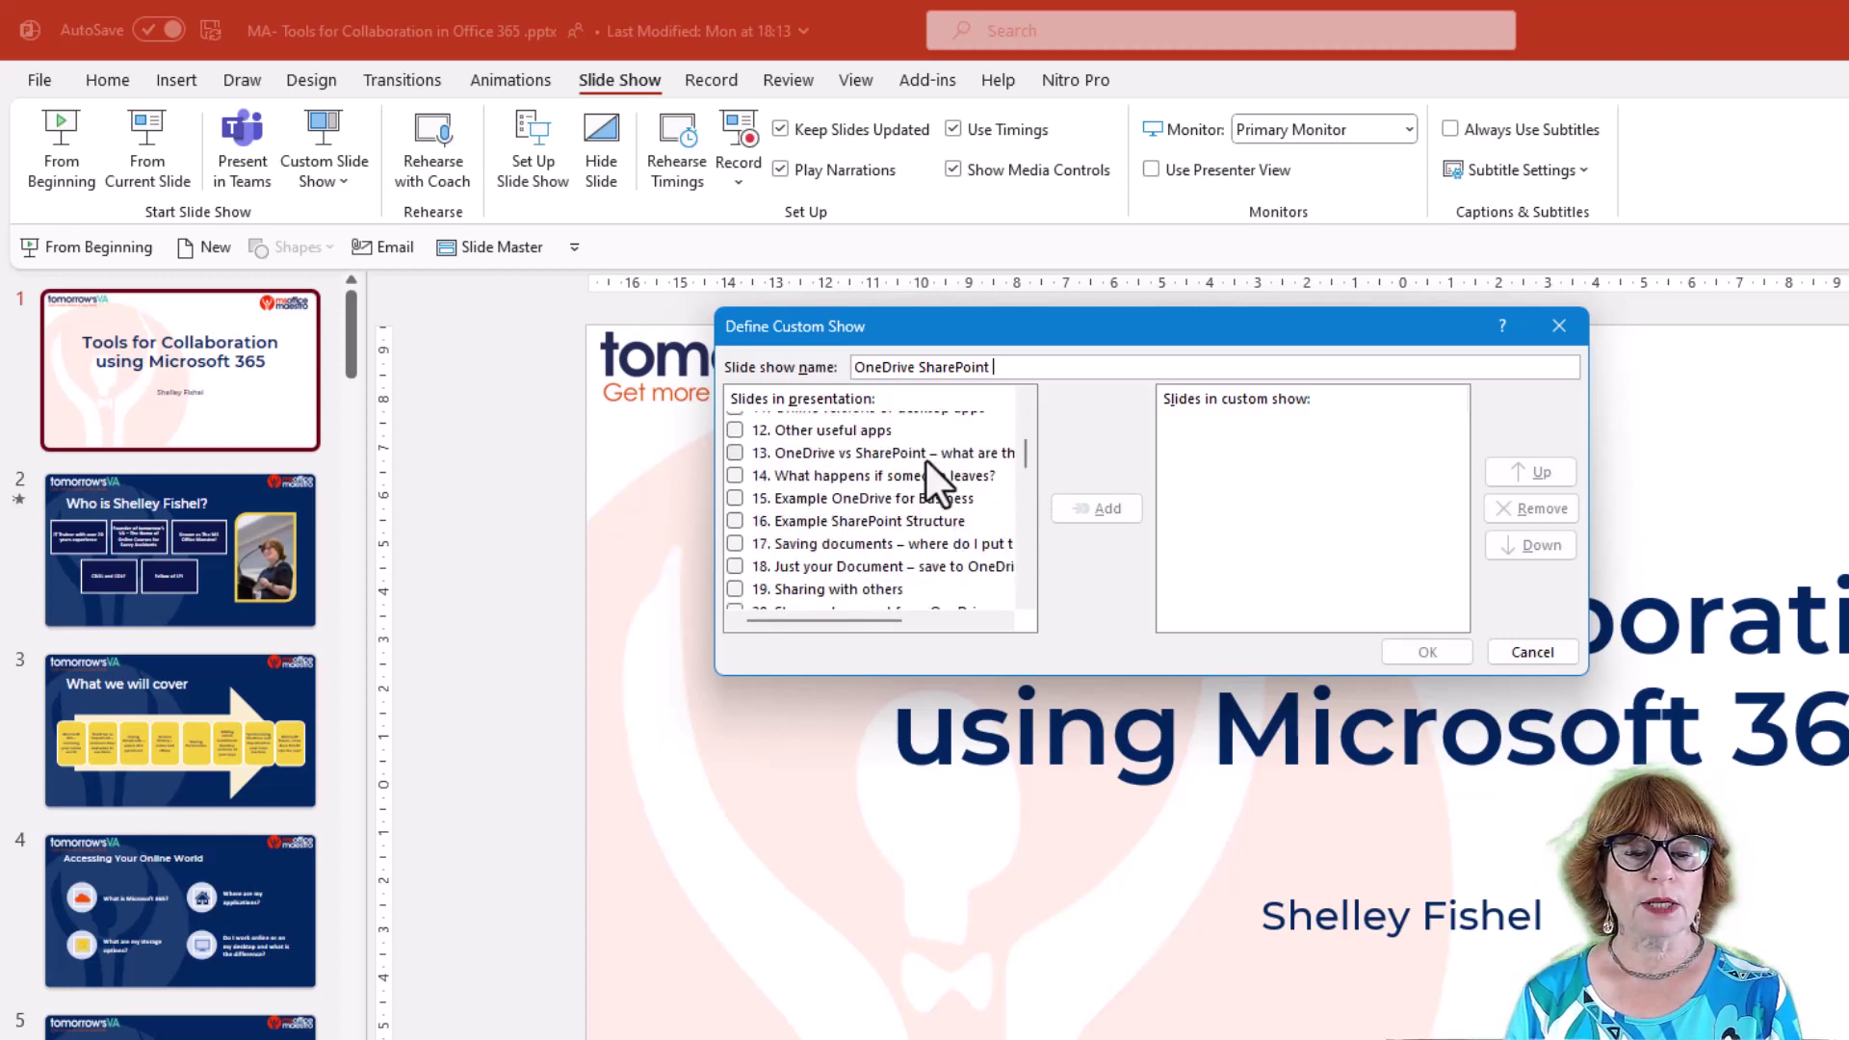
Step: Add slides 13 and 14 to the show and tick slides 15 through 19
click(870, 452)
click(734, 454)
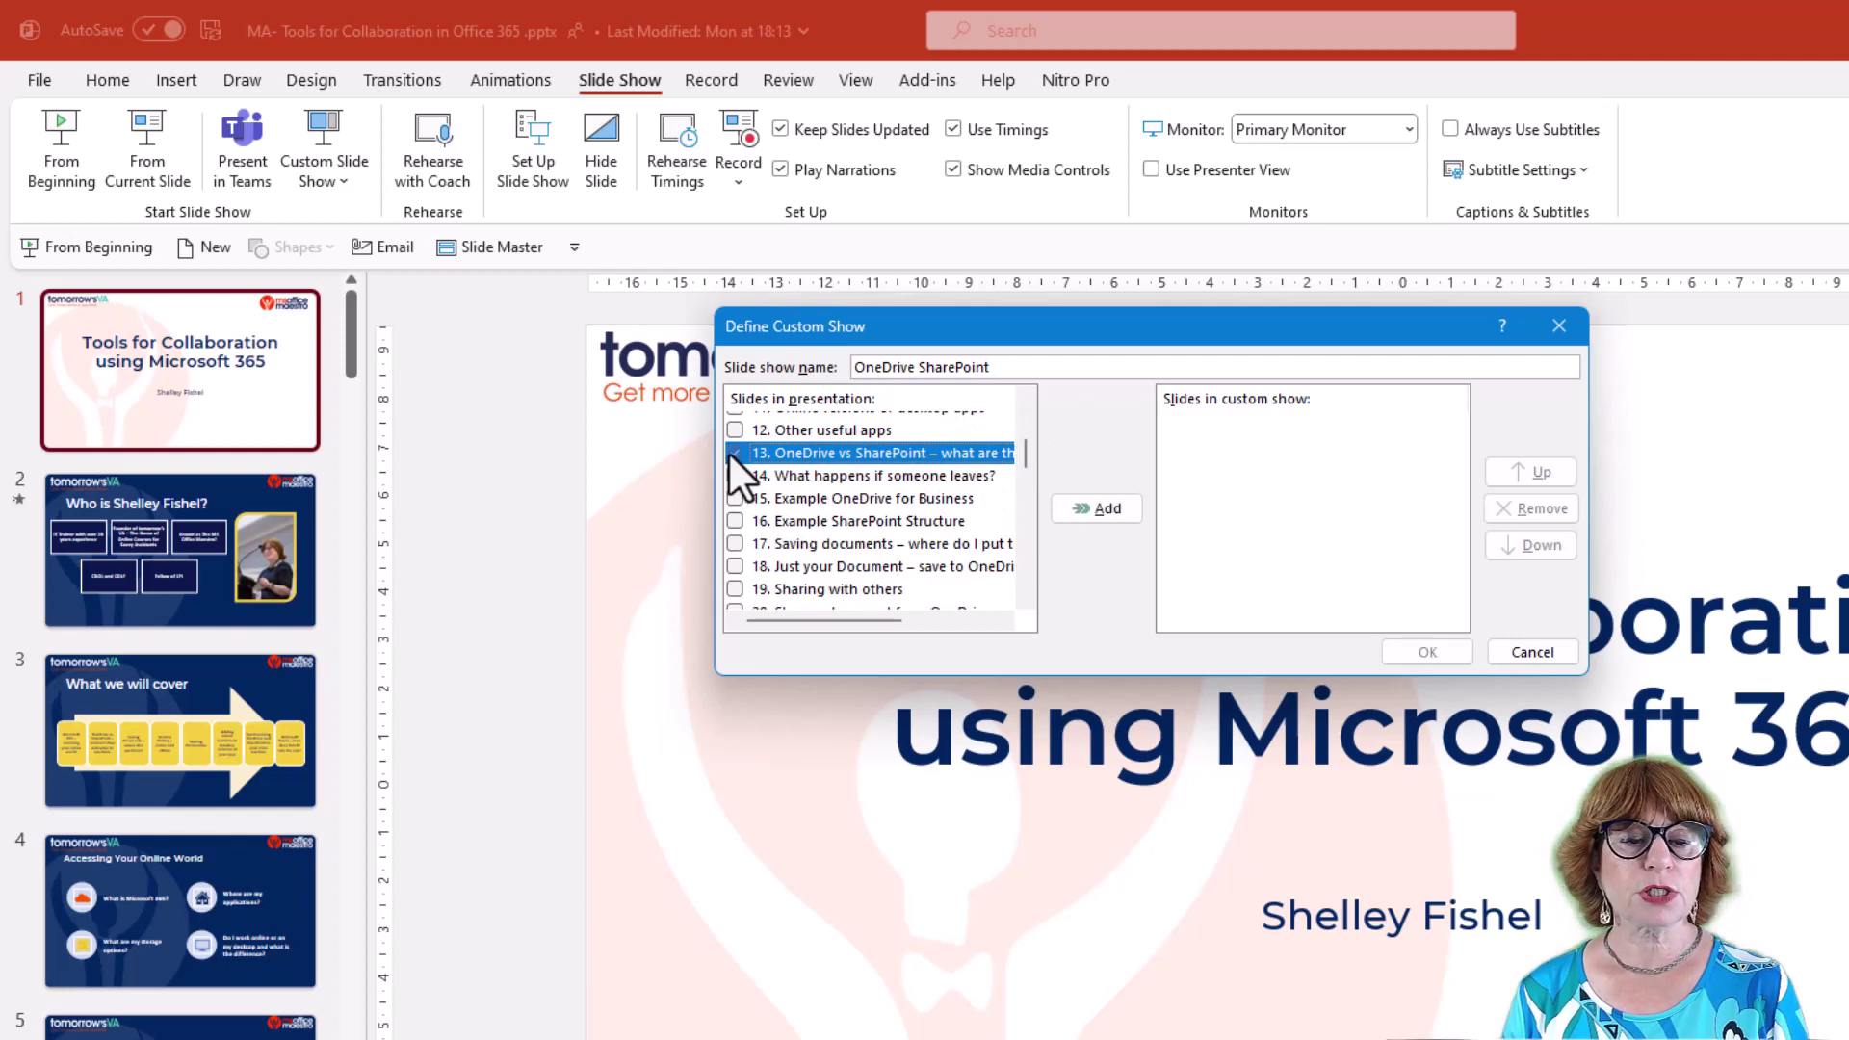
click(1117, 516)
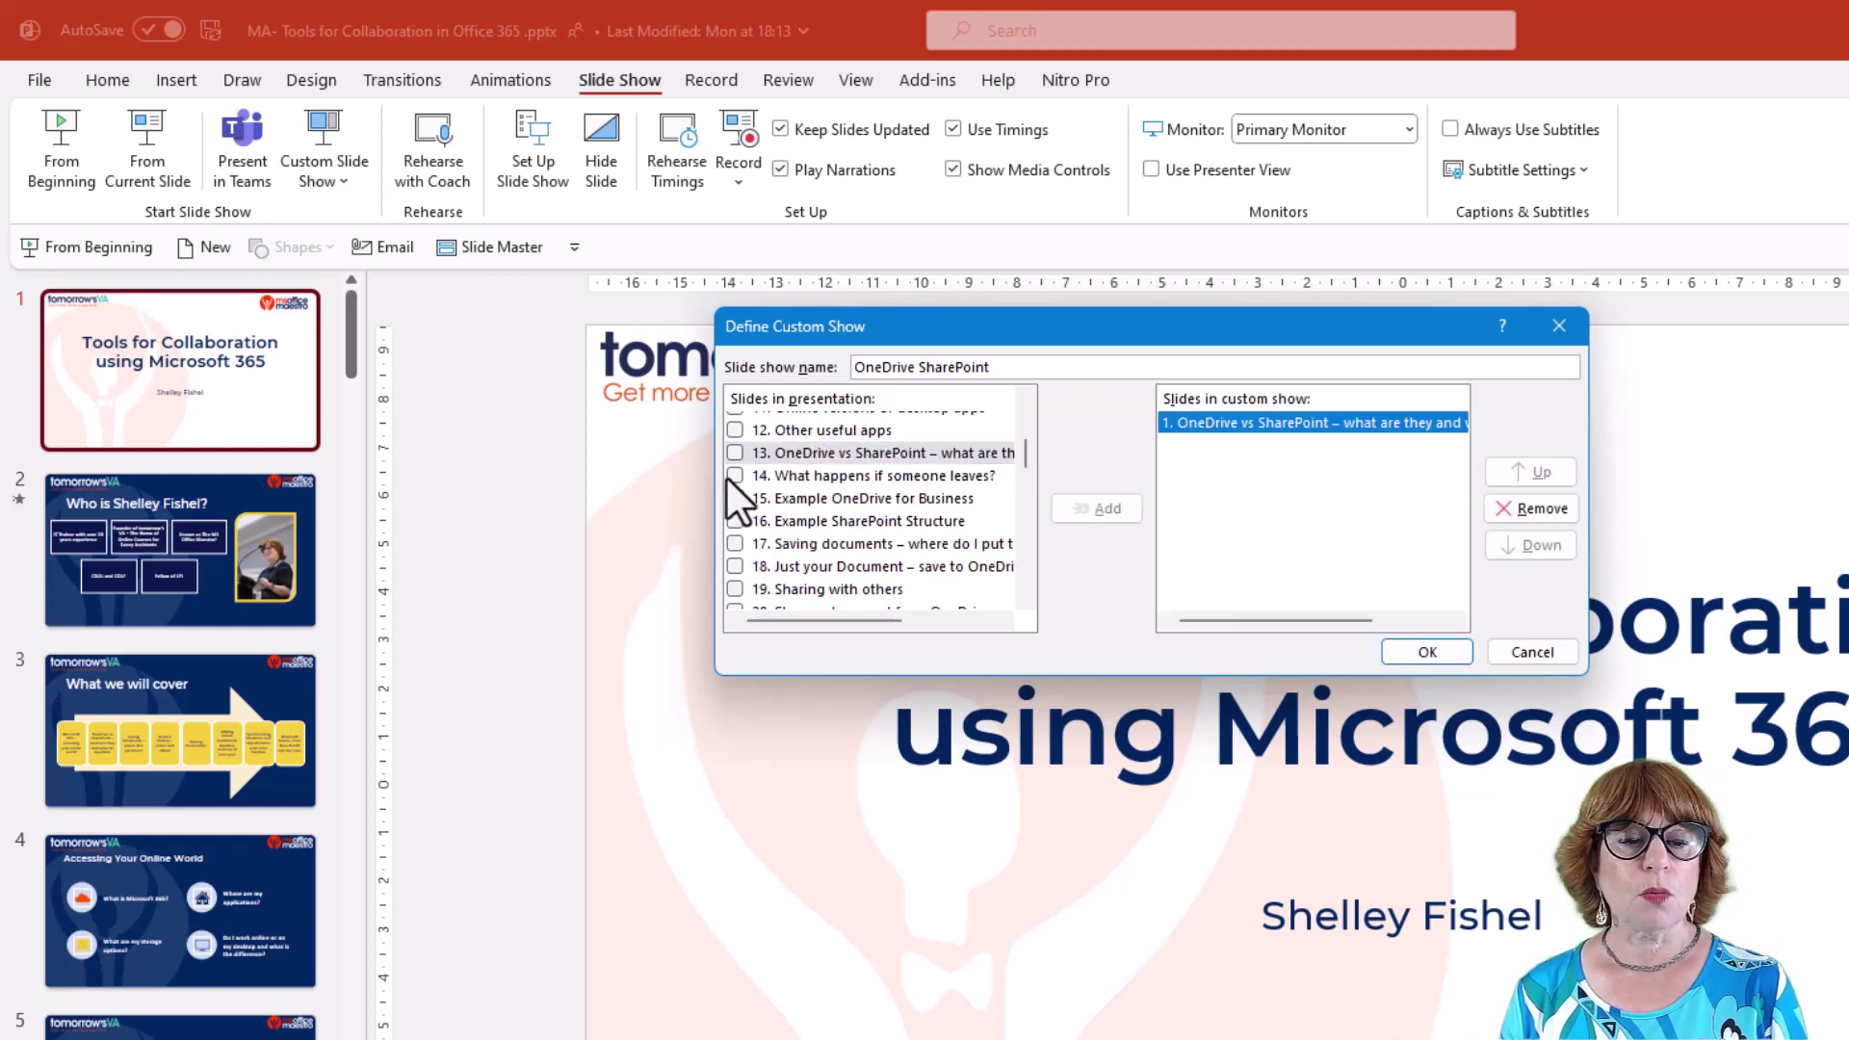
click(732, 476)
click(1096, 508)
click(735, 498)
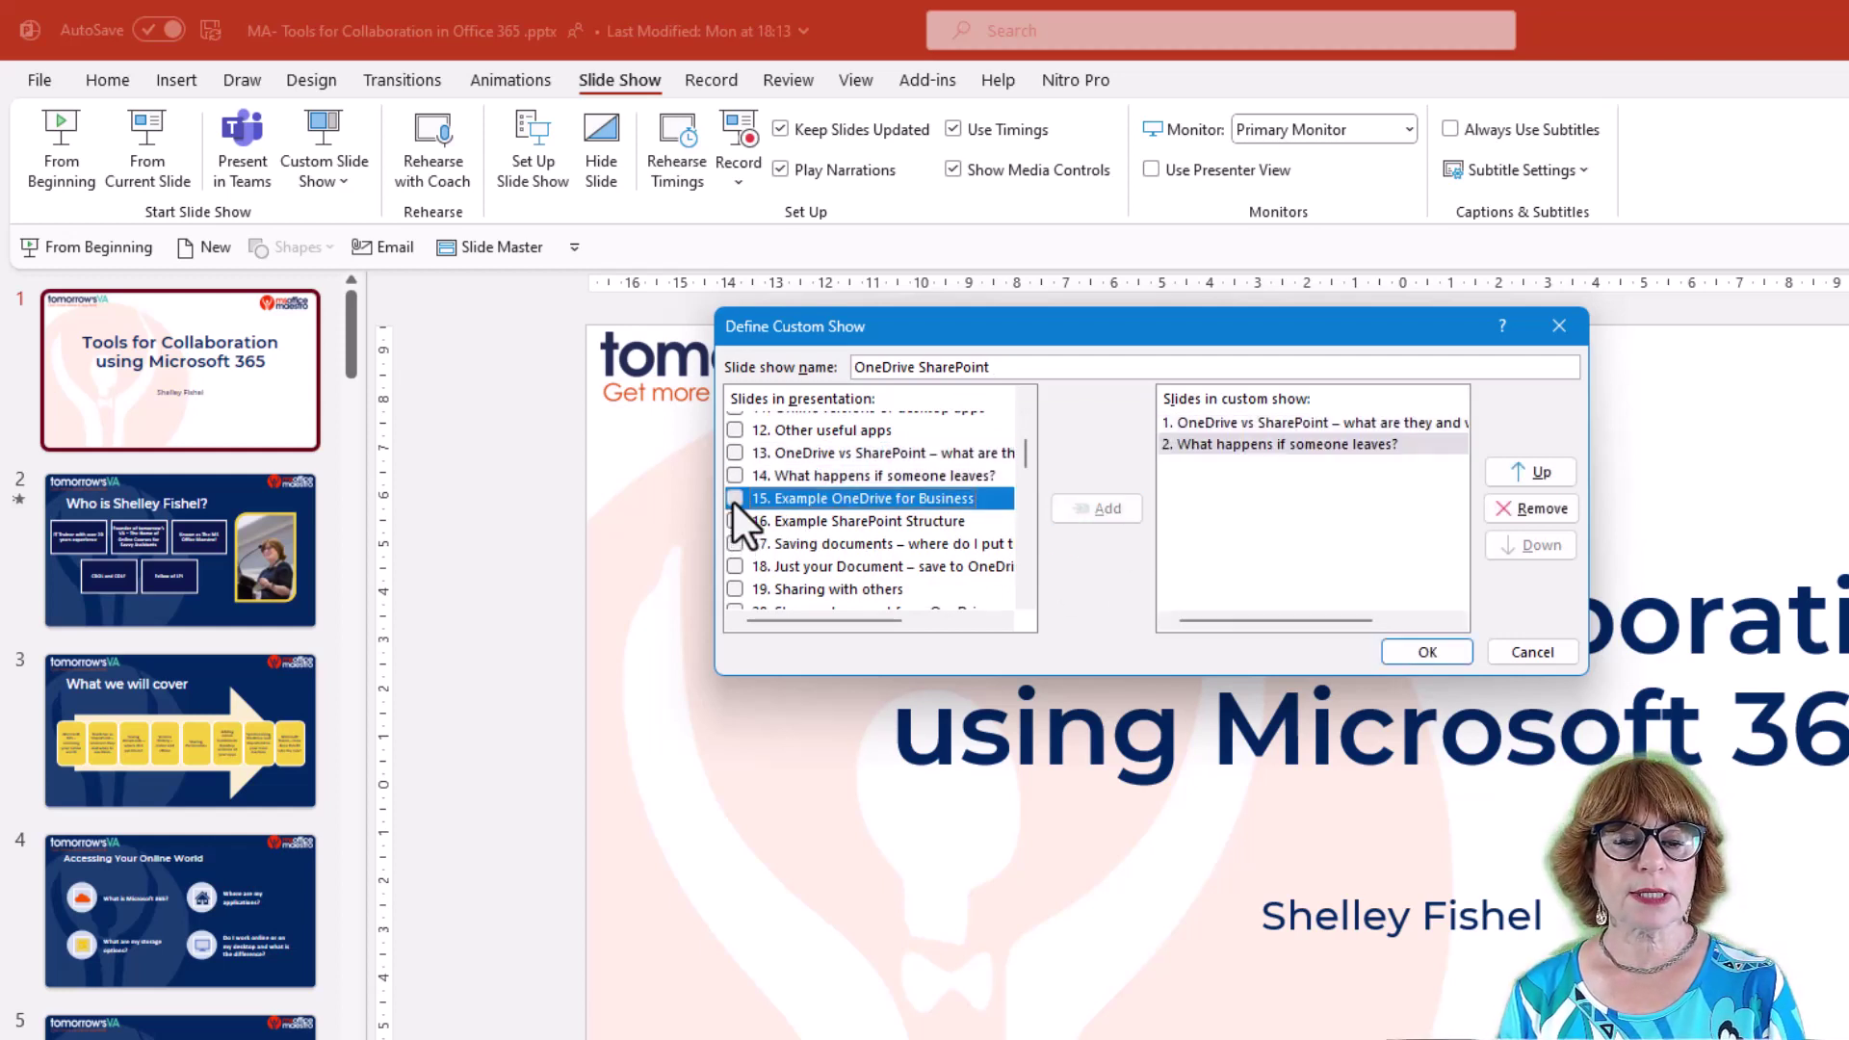
click(734, 521)
click(732, 542)
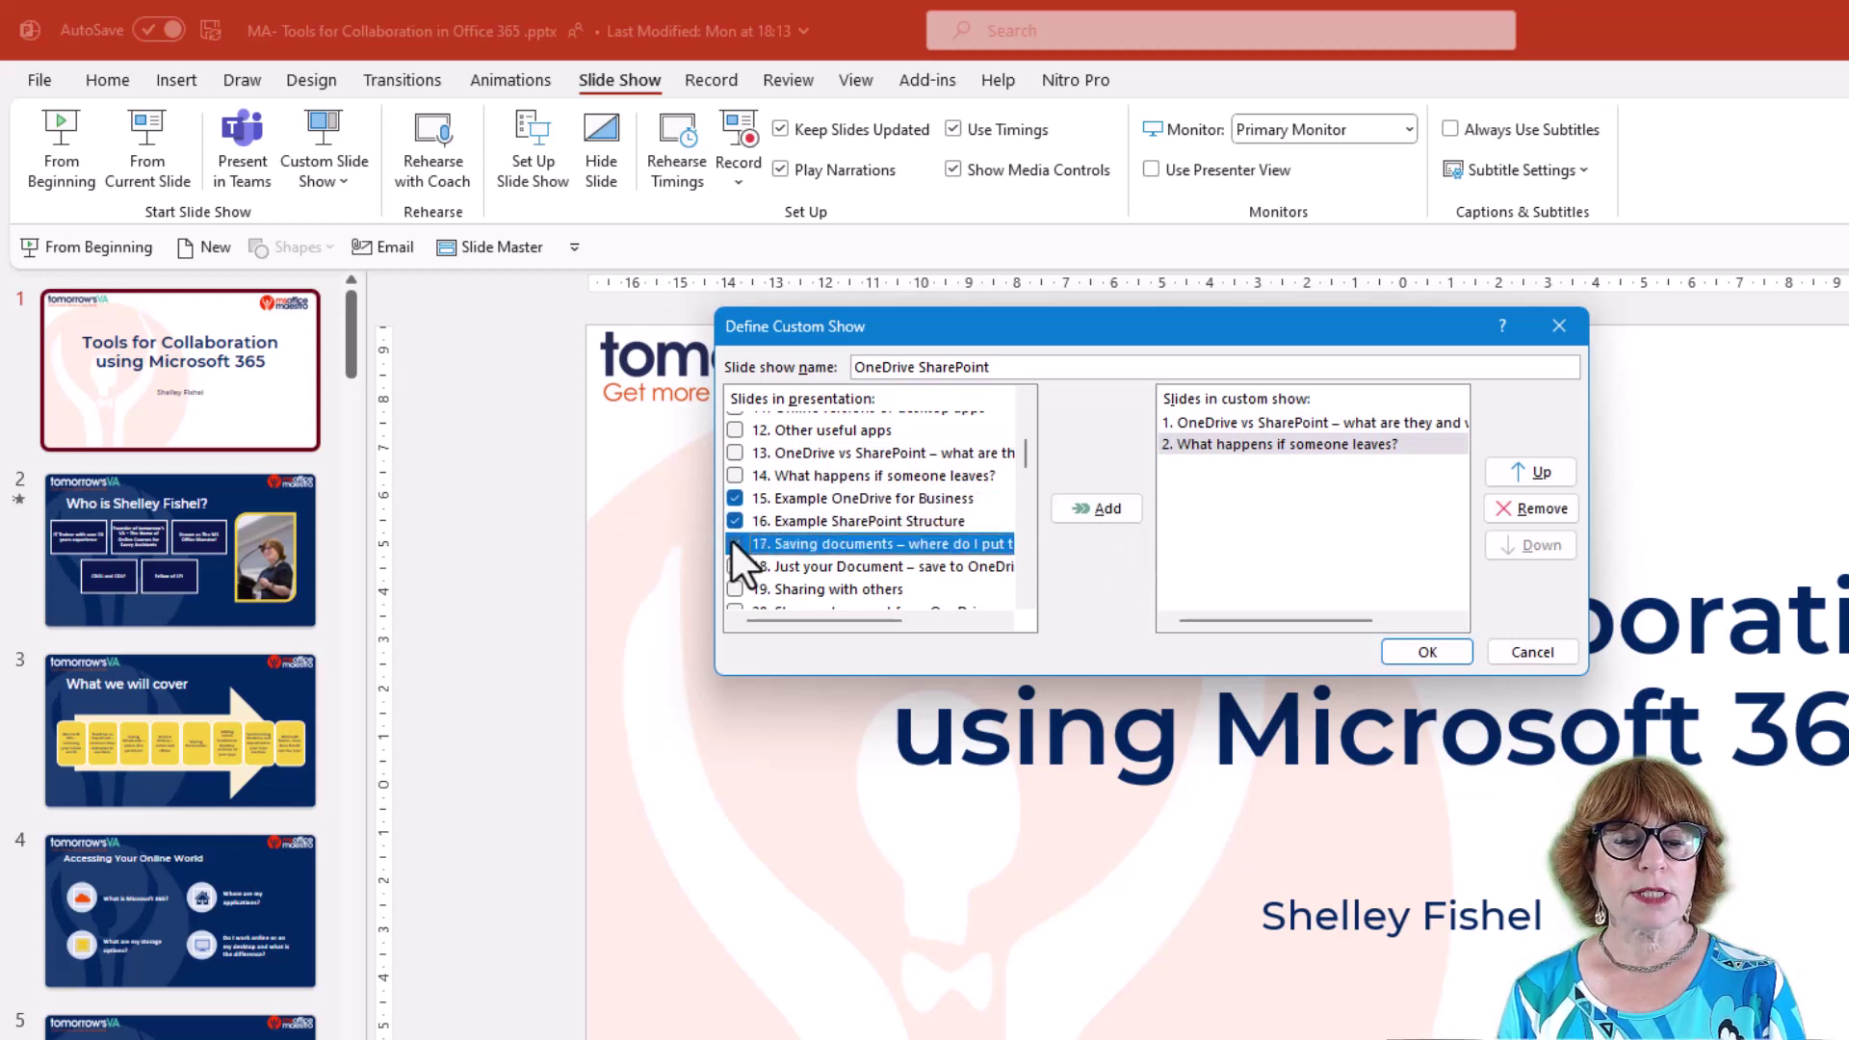
click(734, 566)
click(736, 590)
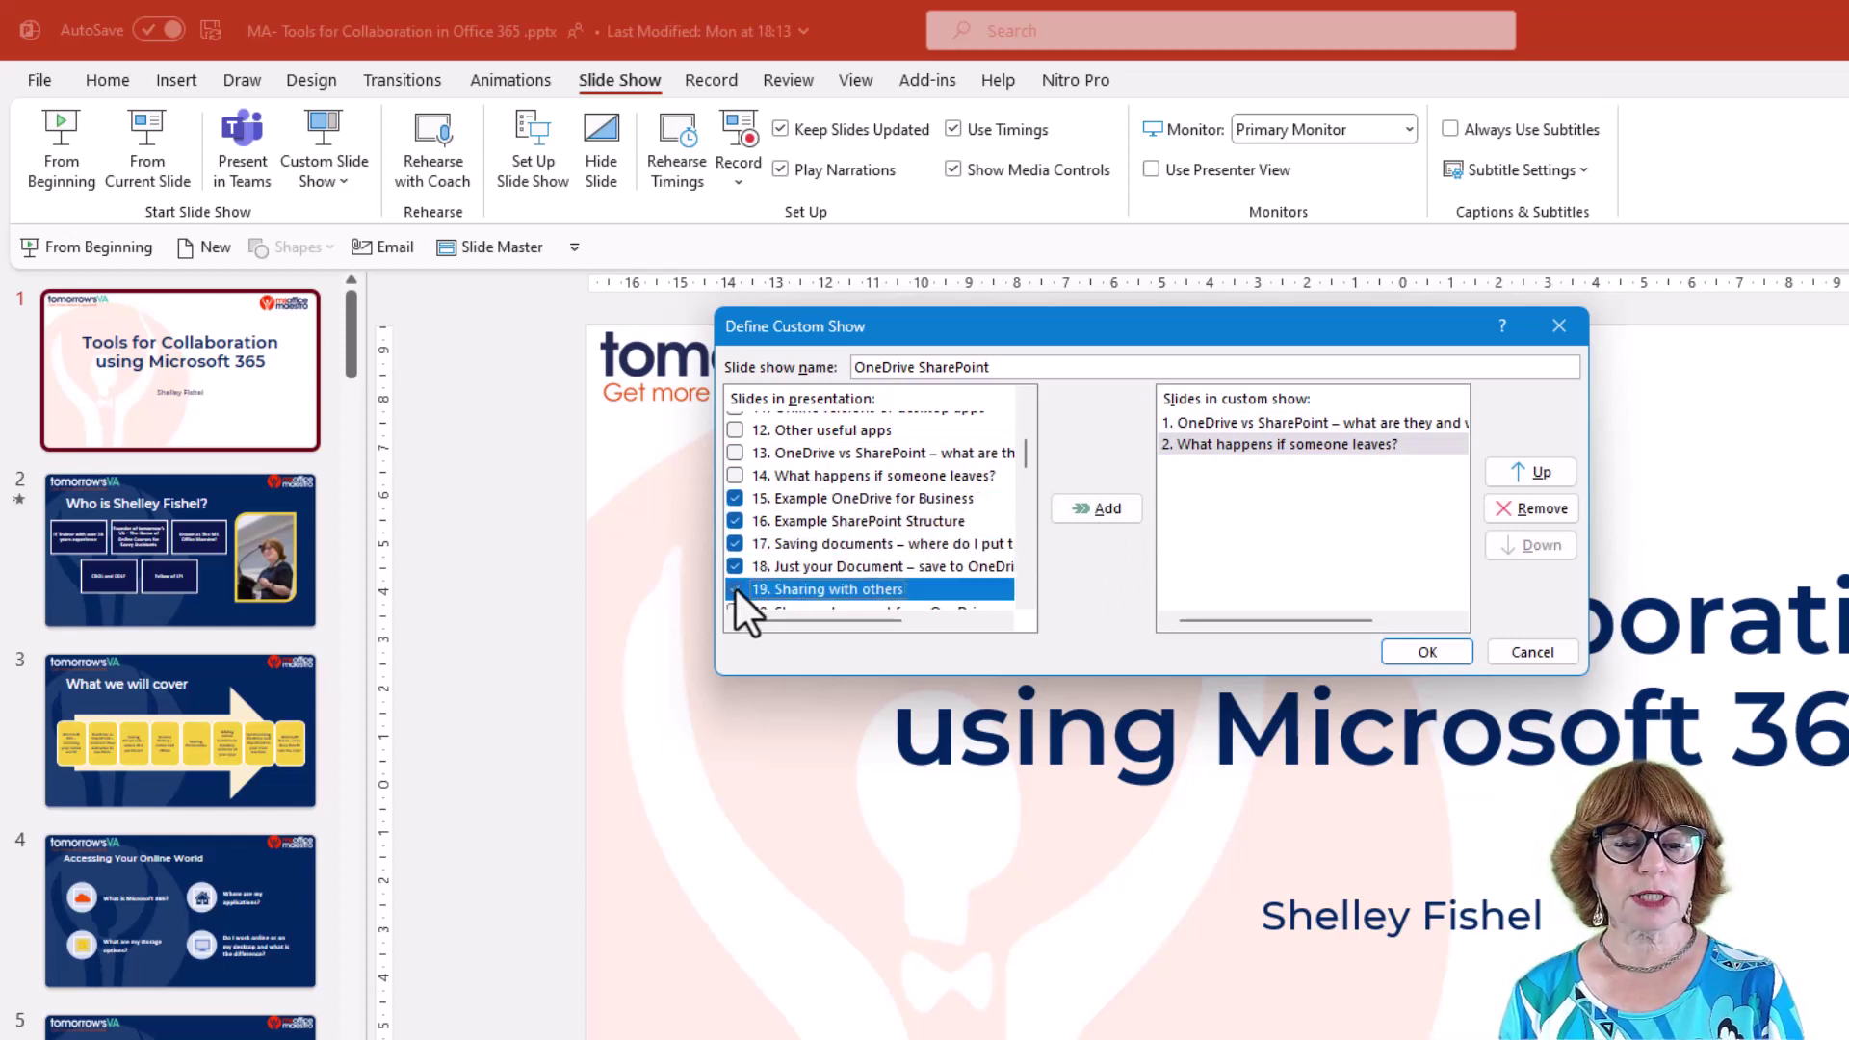
Step: Tick slides 20 through 24, add all ticked slides, and save the show
scroll(736, 588, down, 2)
click(732, 491)
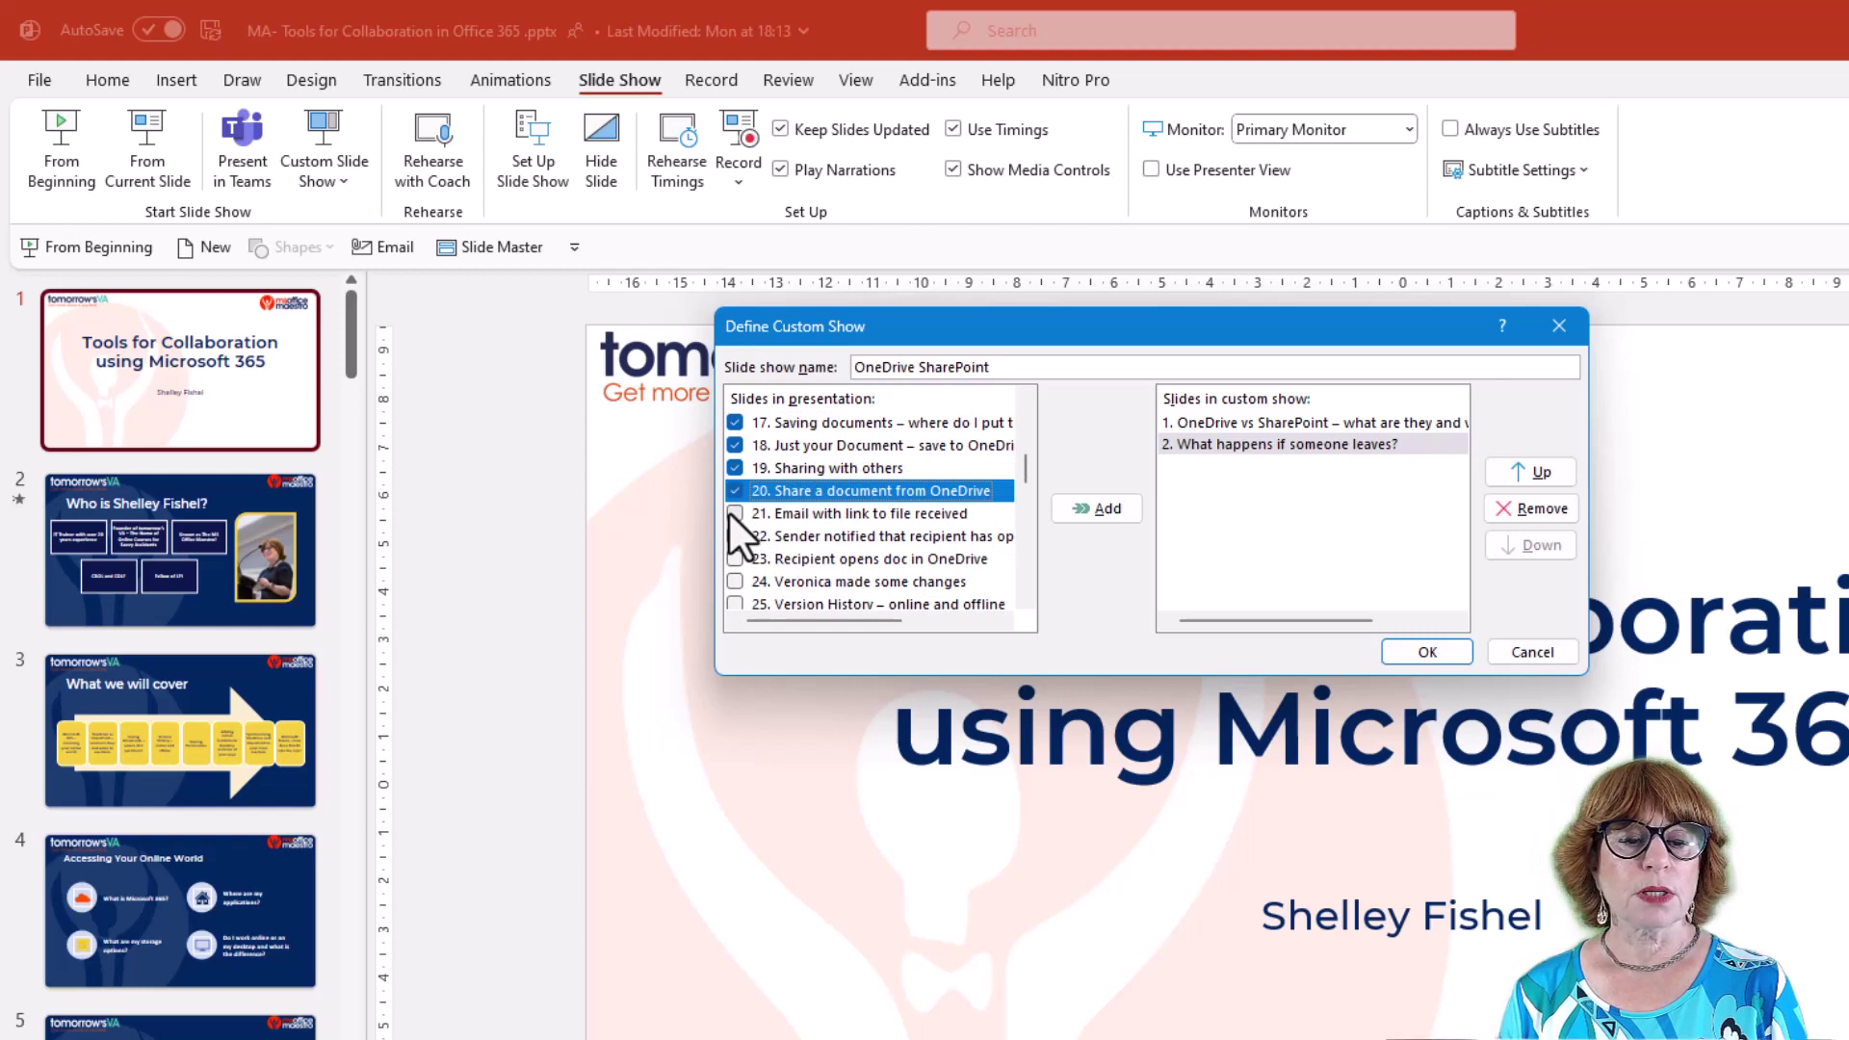
click(731, 512)
click(735, 538)
click(733, 558)
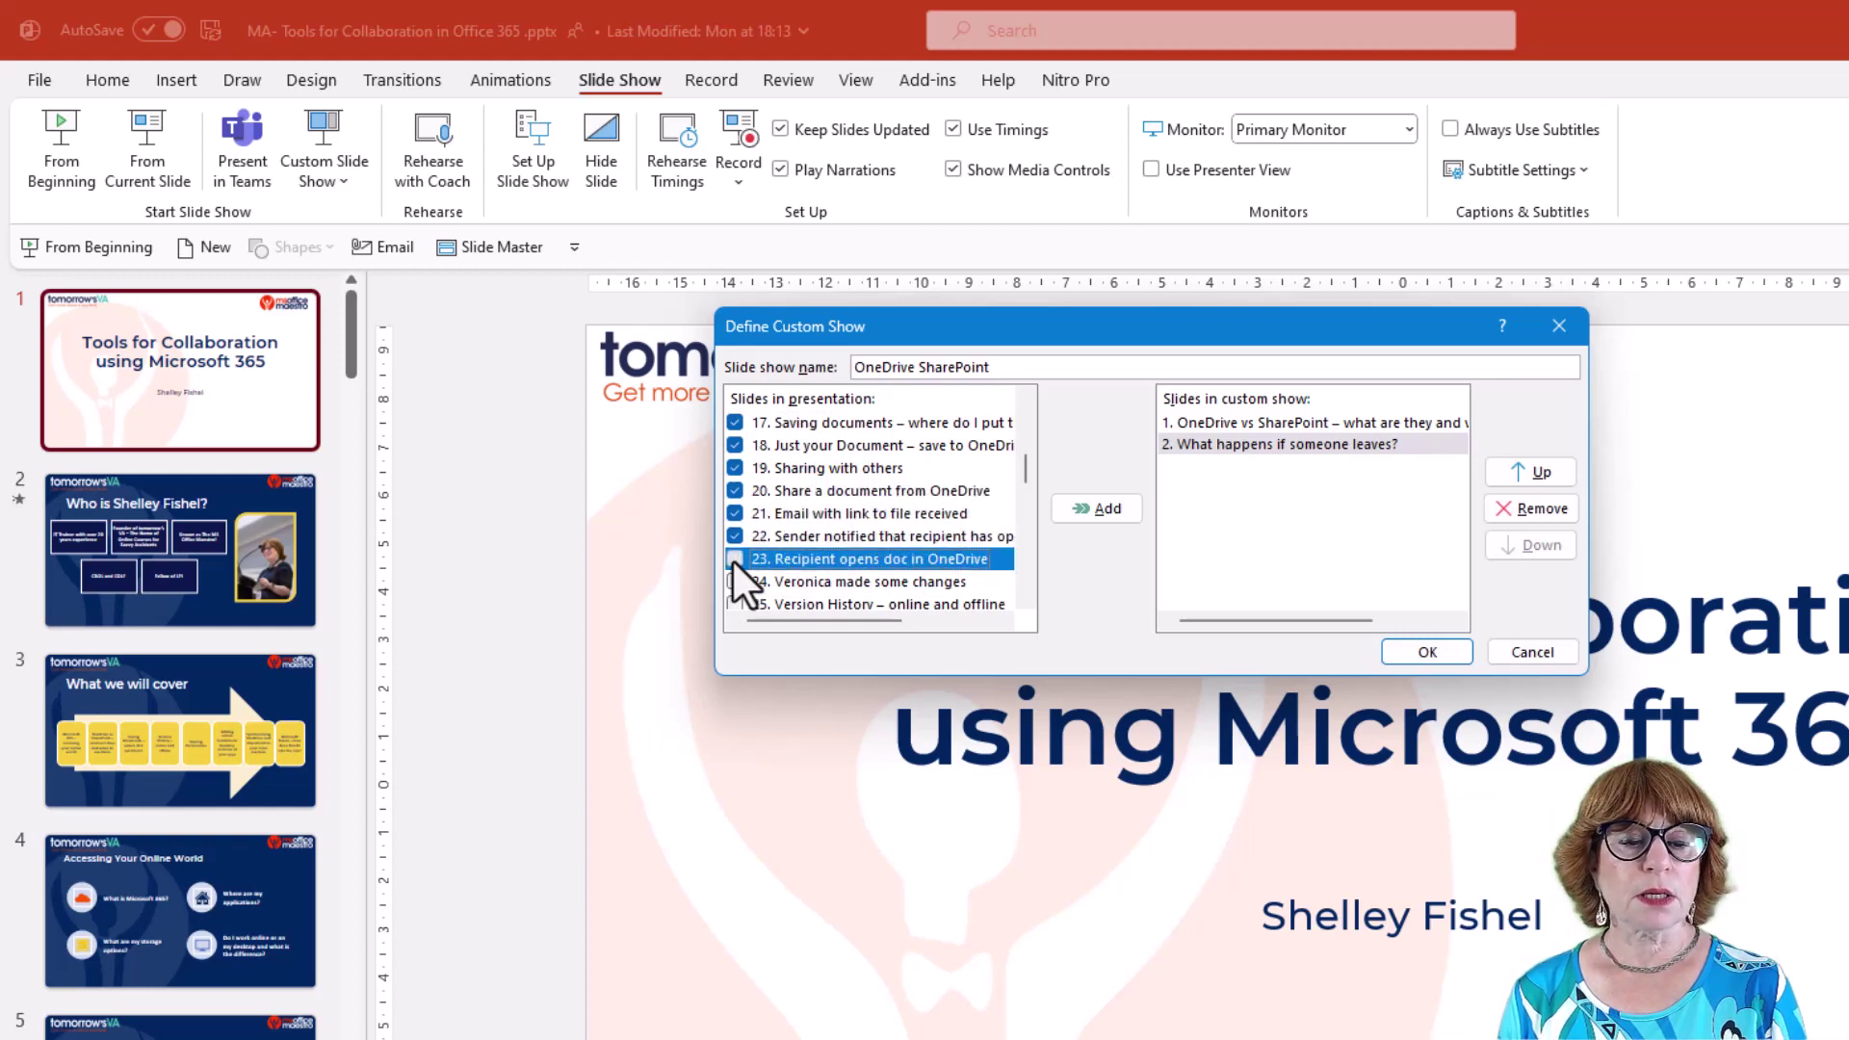
click(732, 582)
click(734, 604)
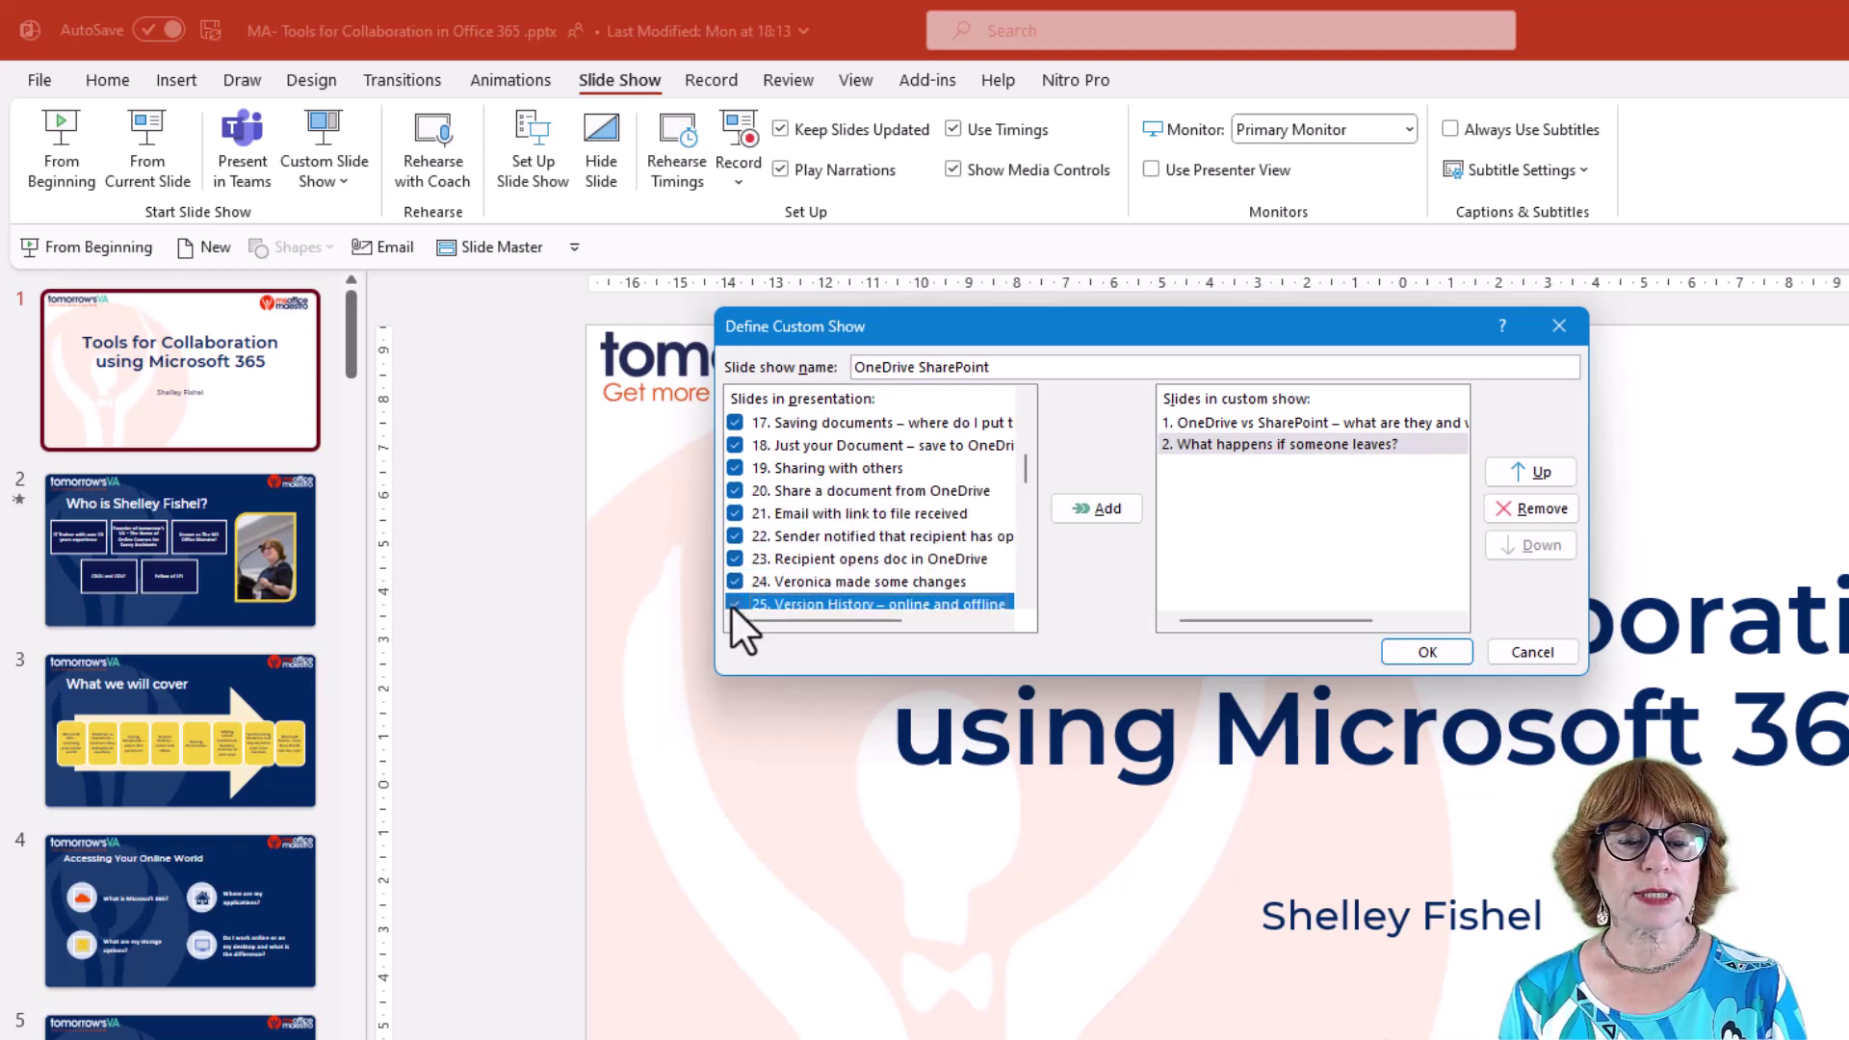
scroll(815, 530, down, 3)
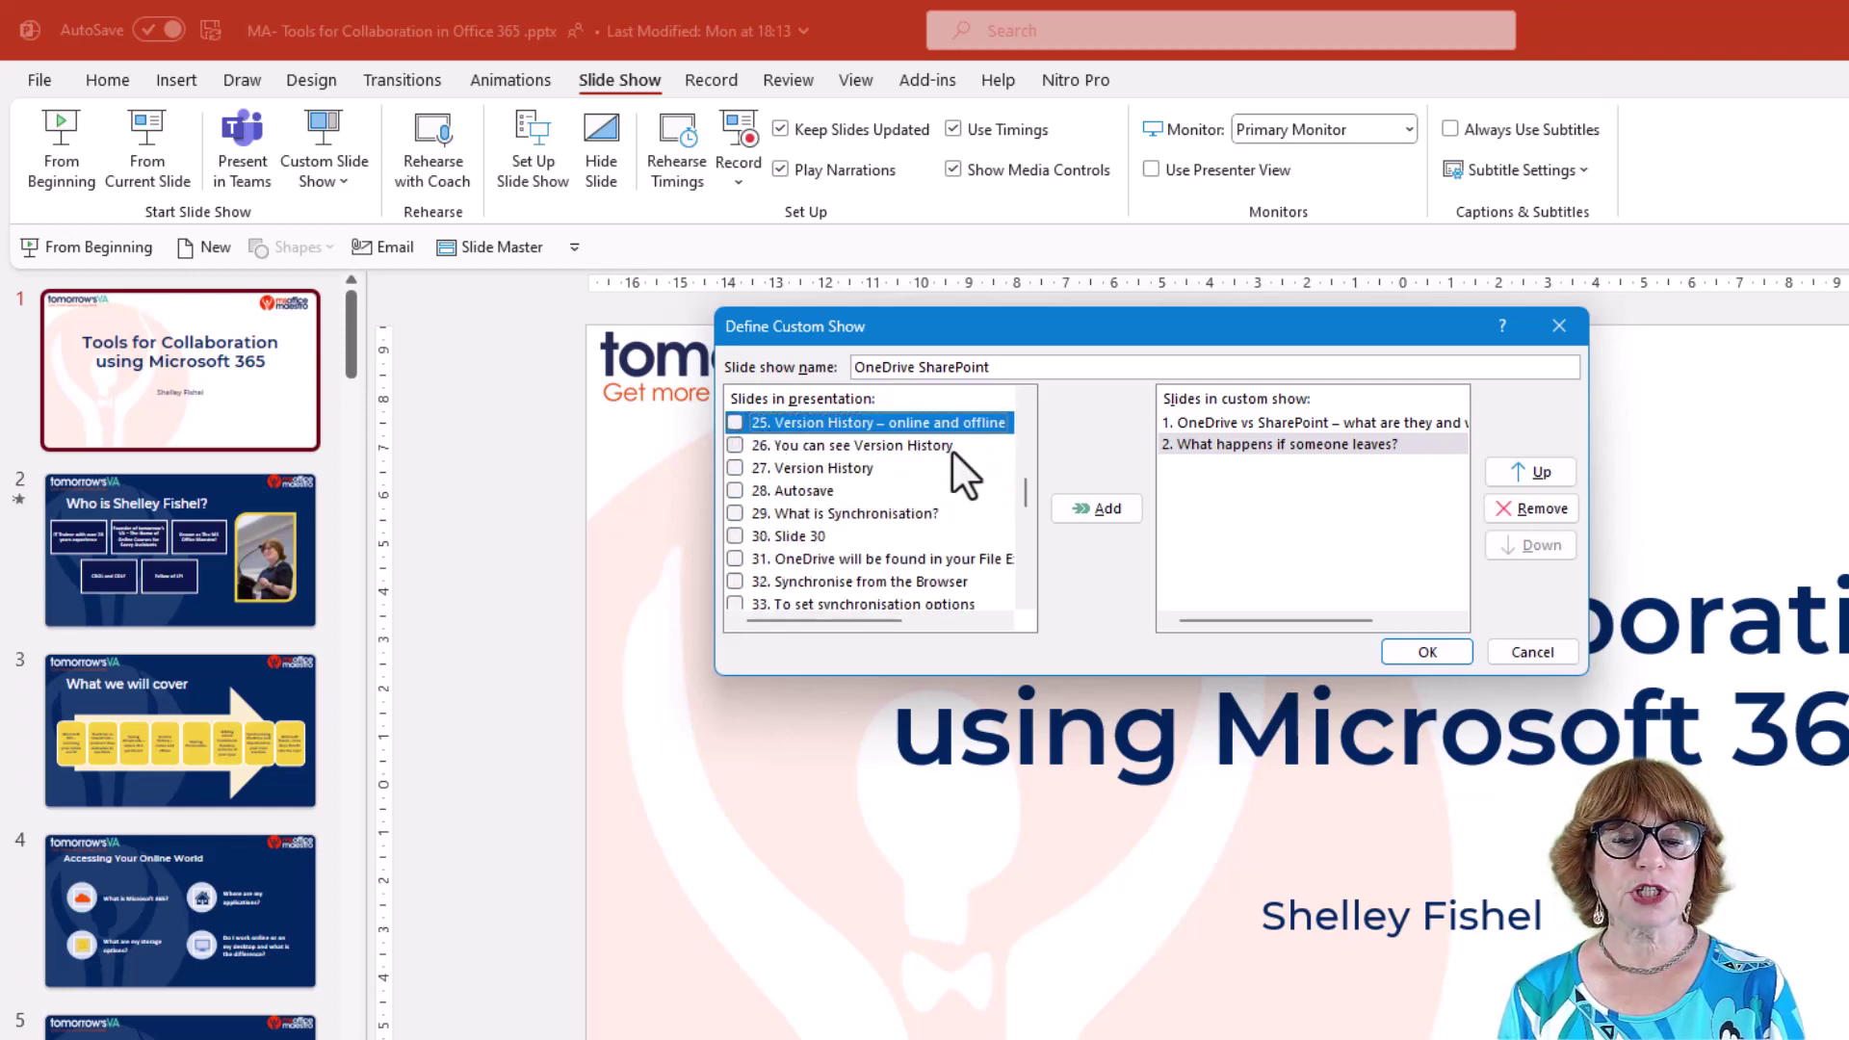
click(1089, 510)
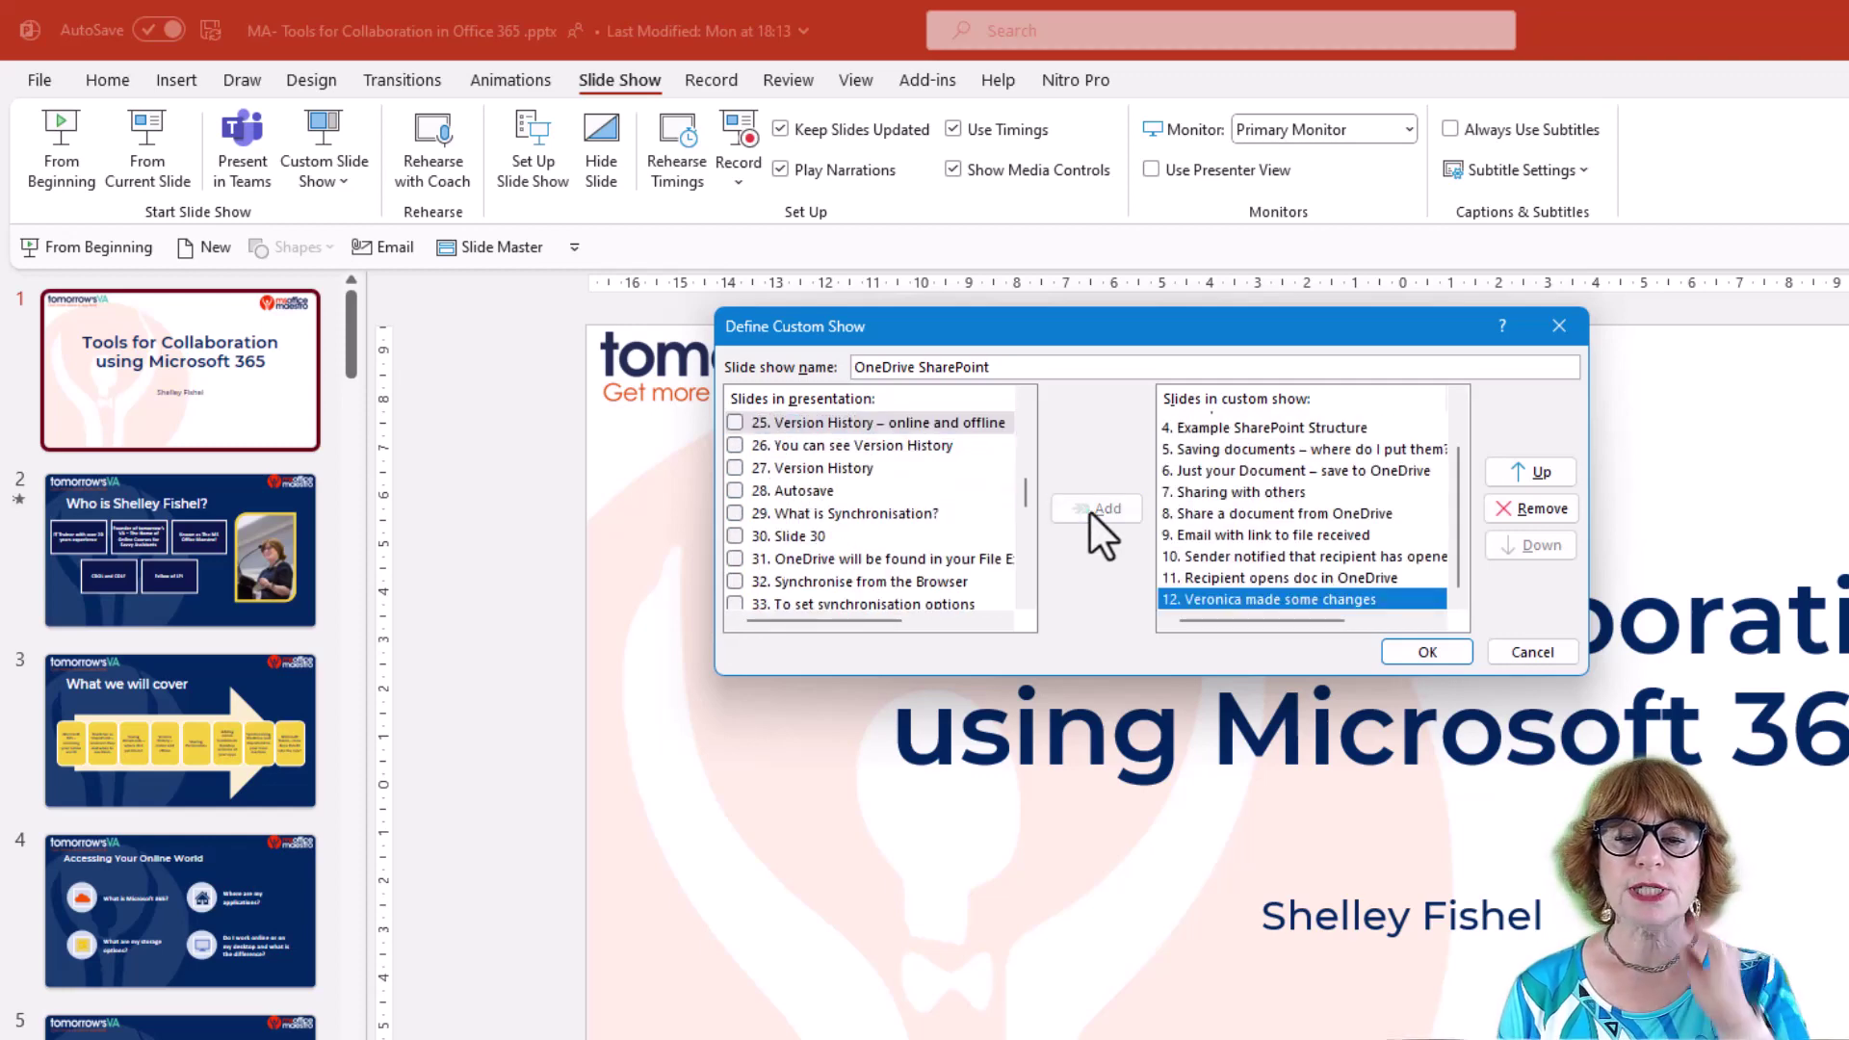
click(1425, 653)
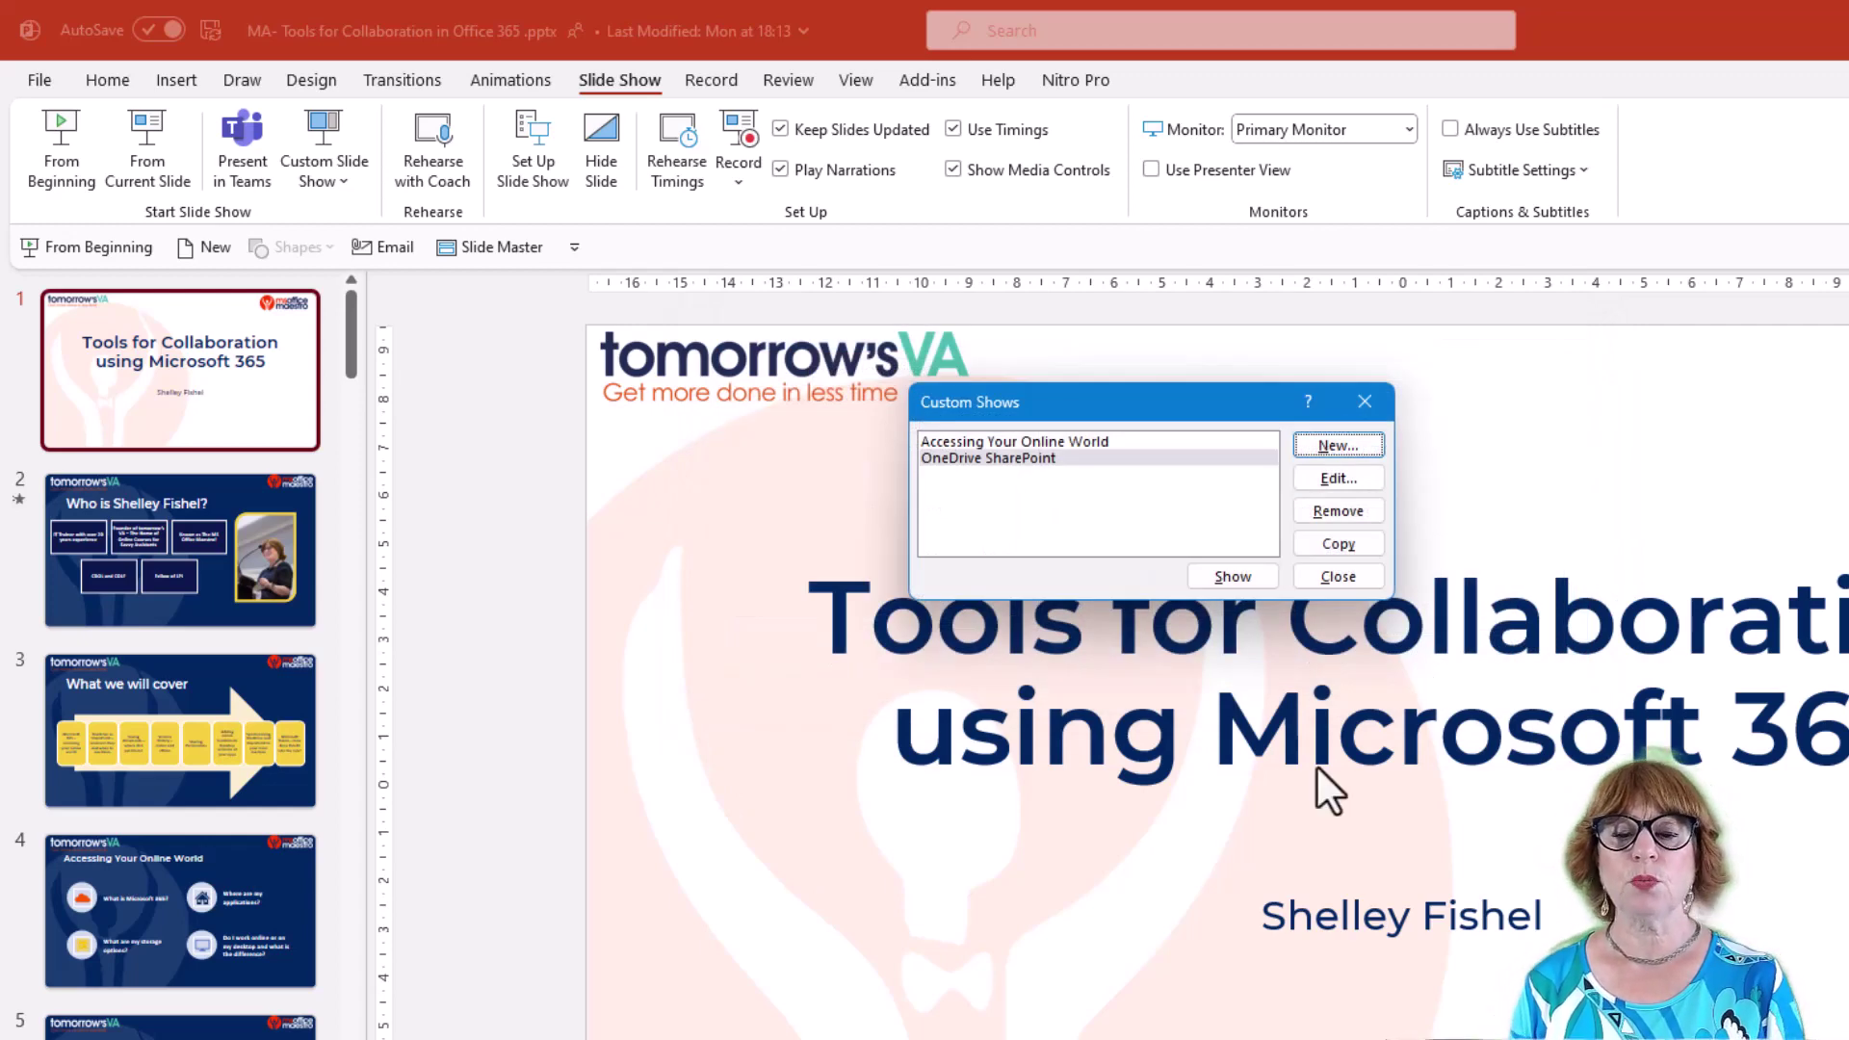
Step: Close Custom Shows and launch the 'Accessing Your Online World' custom show
click(1332, 570)
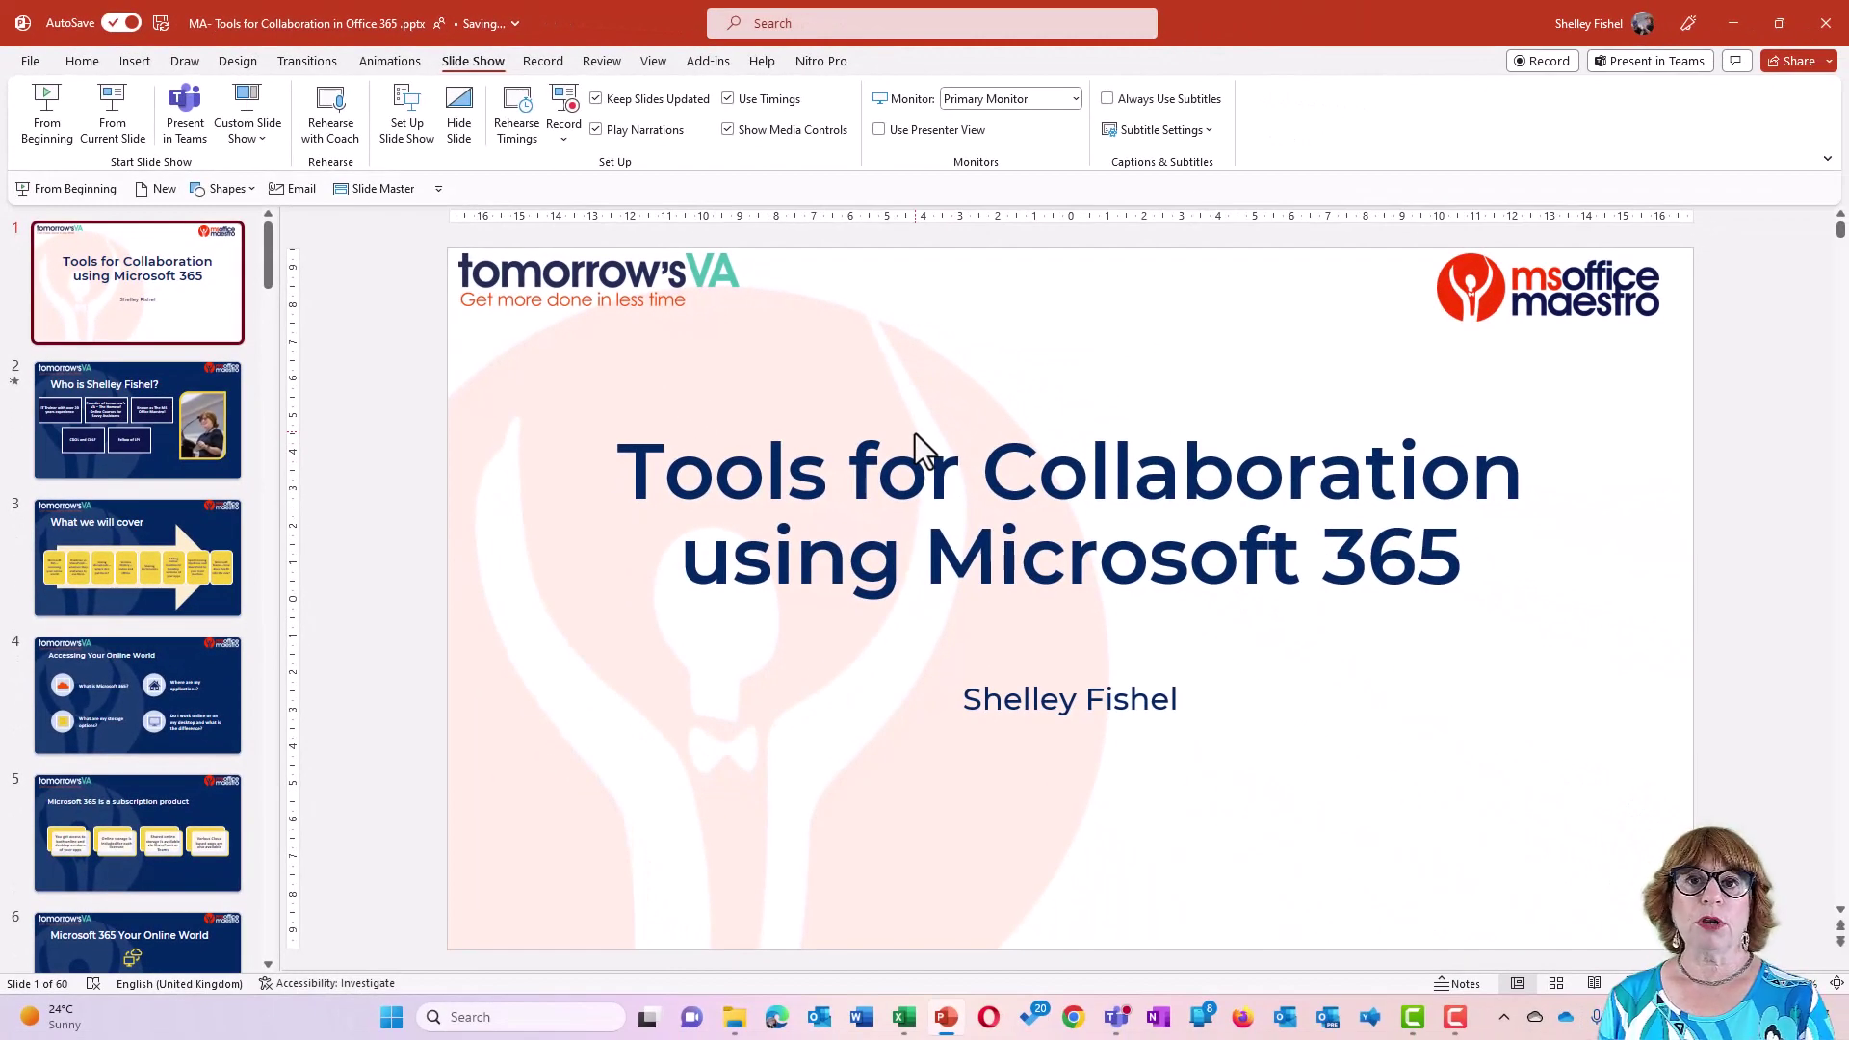
click(242, 145)
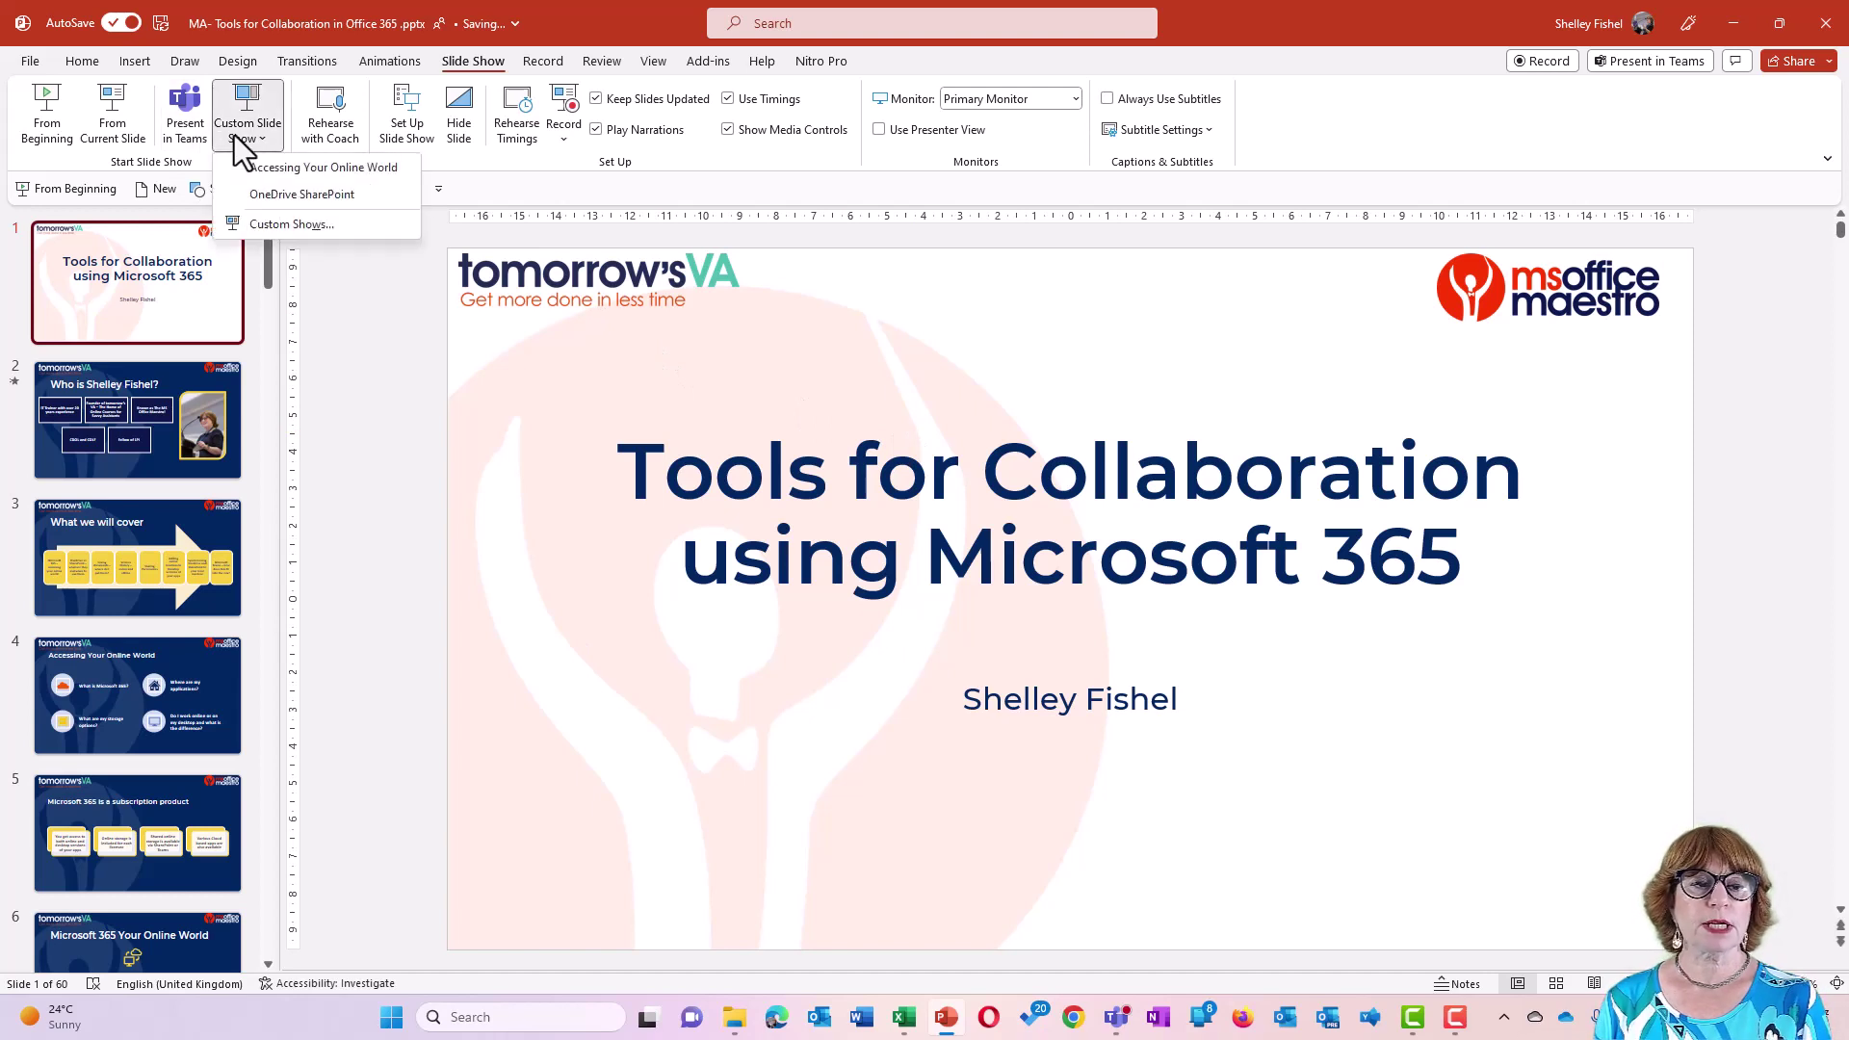
click(324, 166)
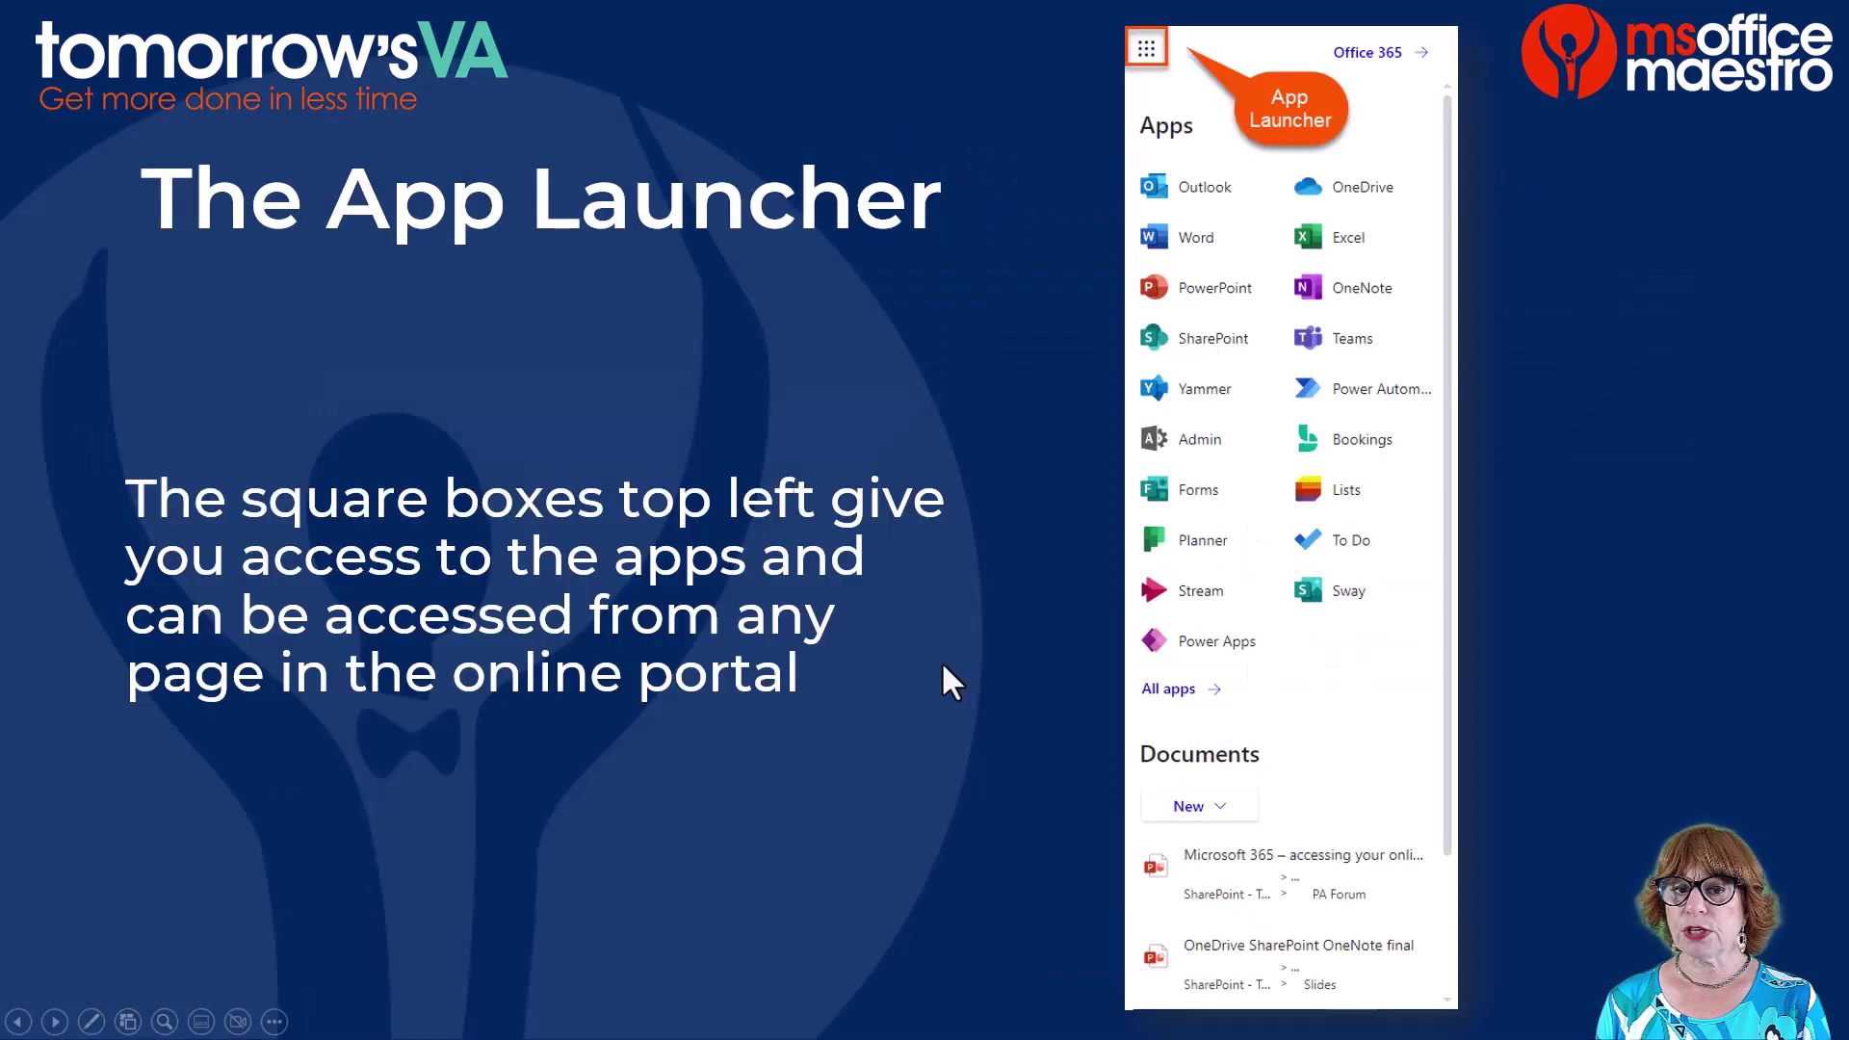
Step: Advance through the show's slides past the last one to end it
click(942, 663)
click(944, 664)
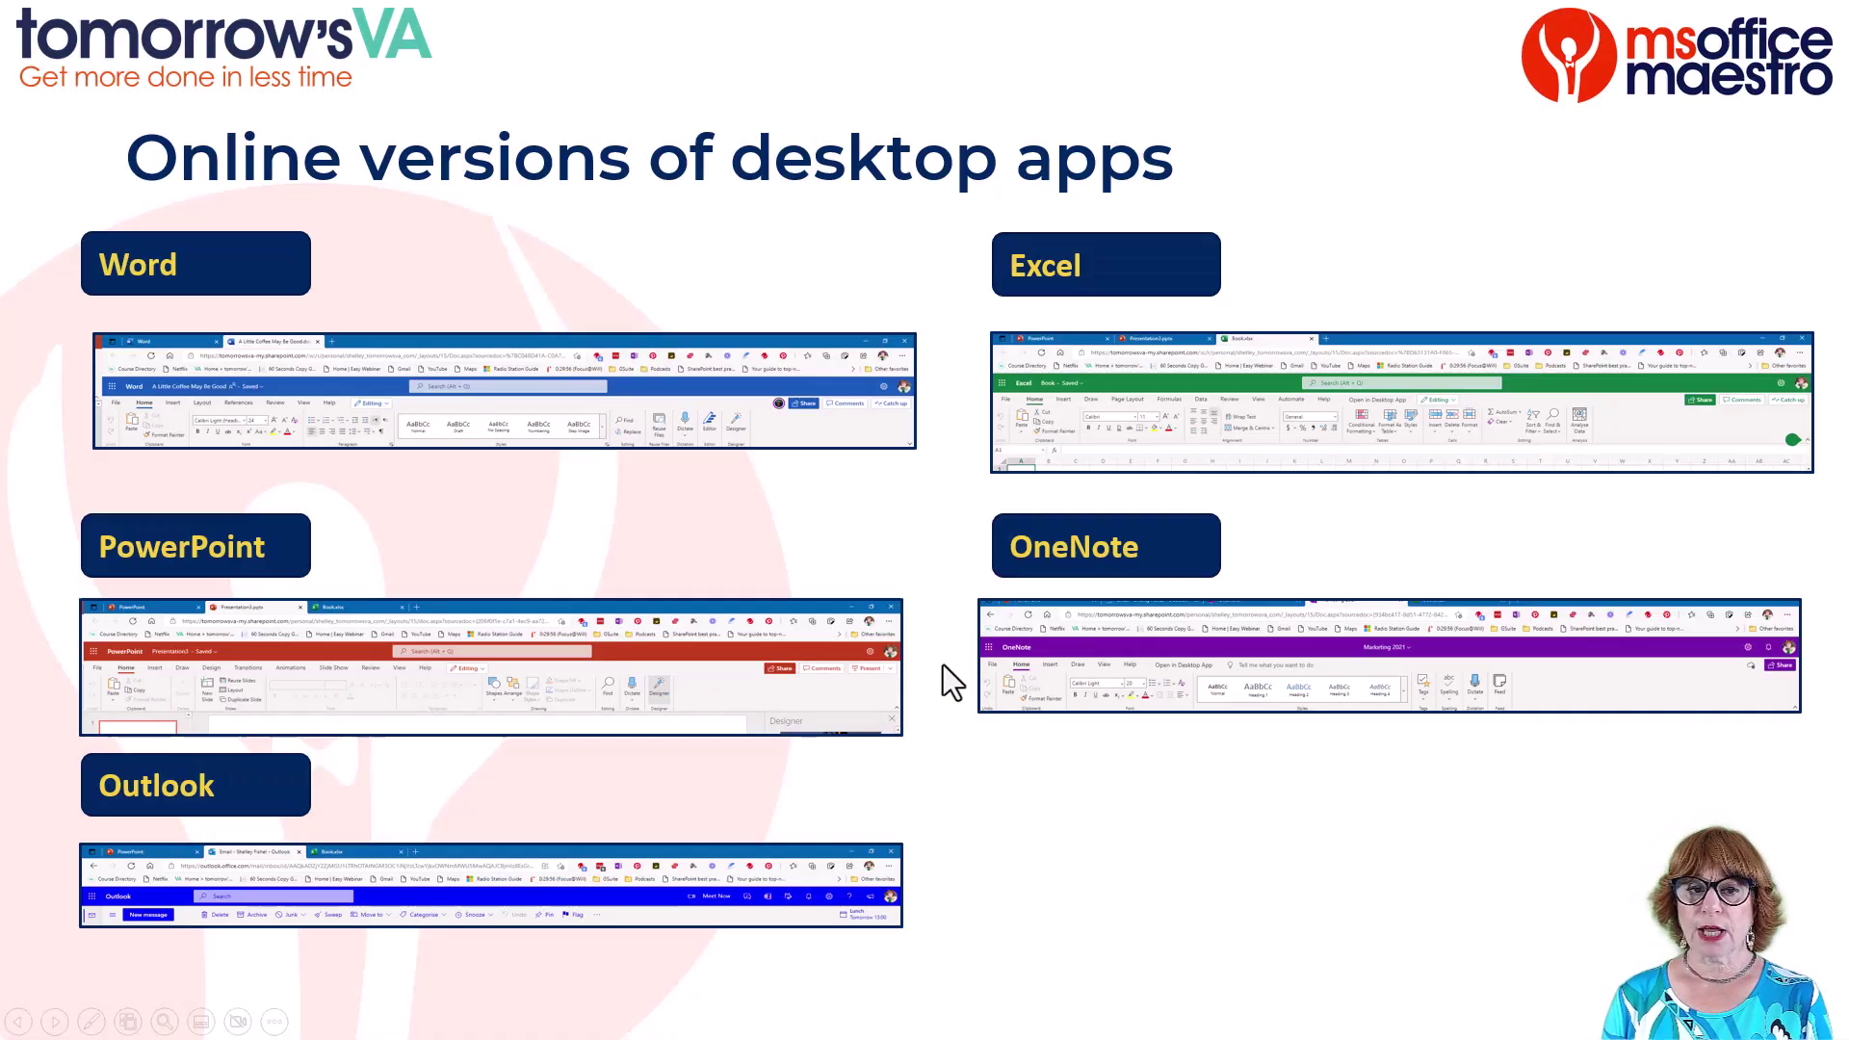
click(944, 665)
click(943, 664)
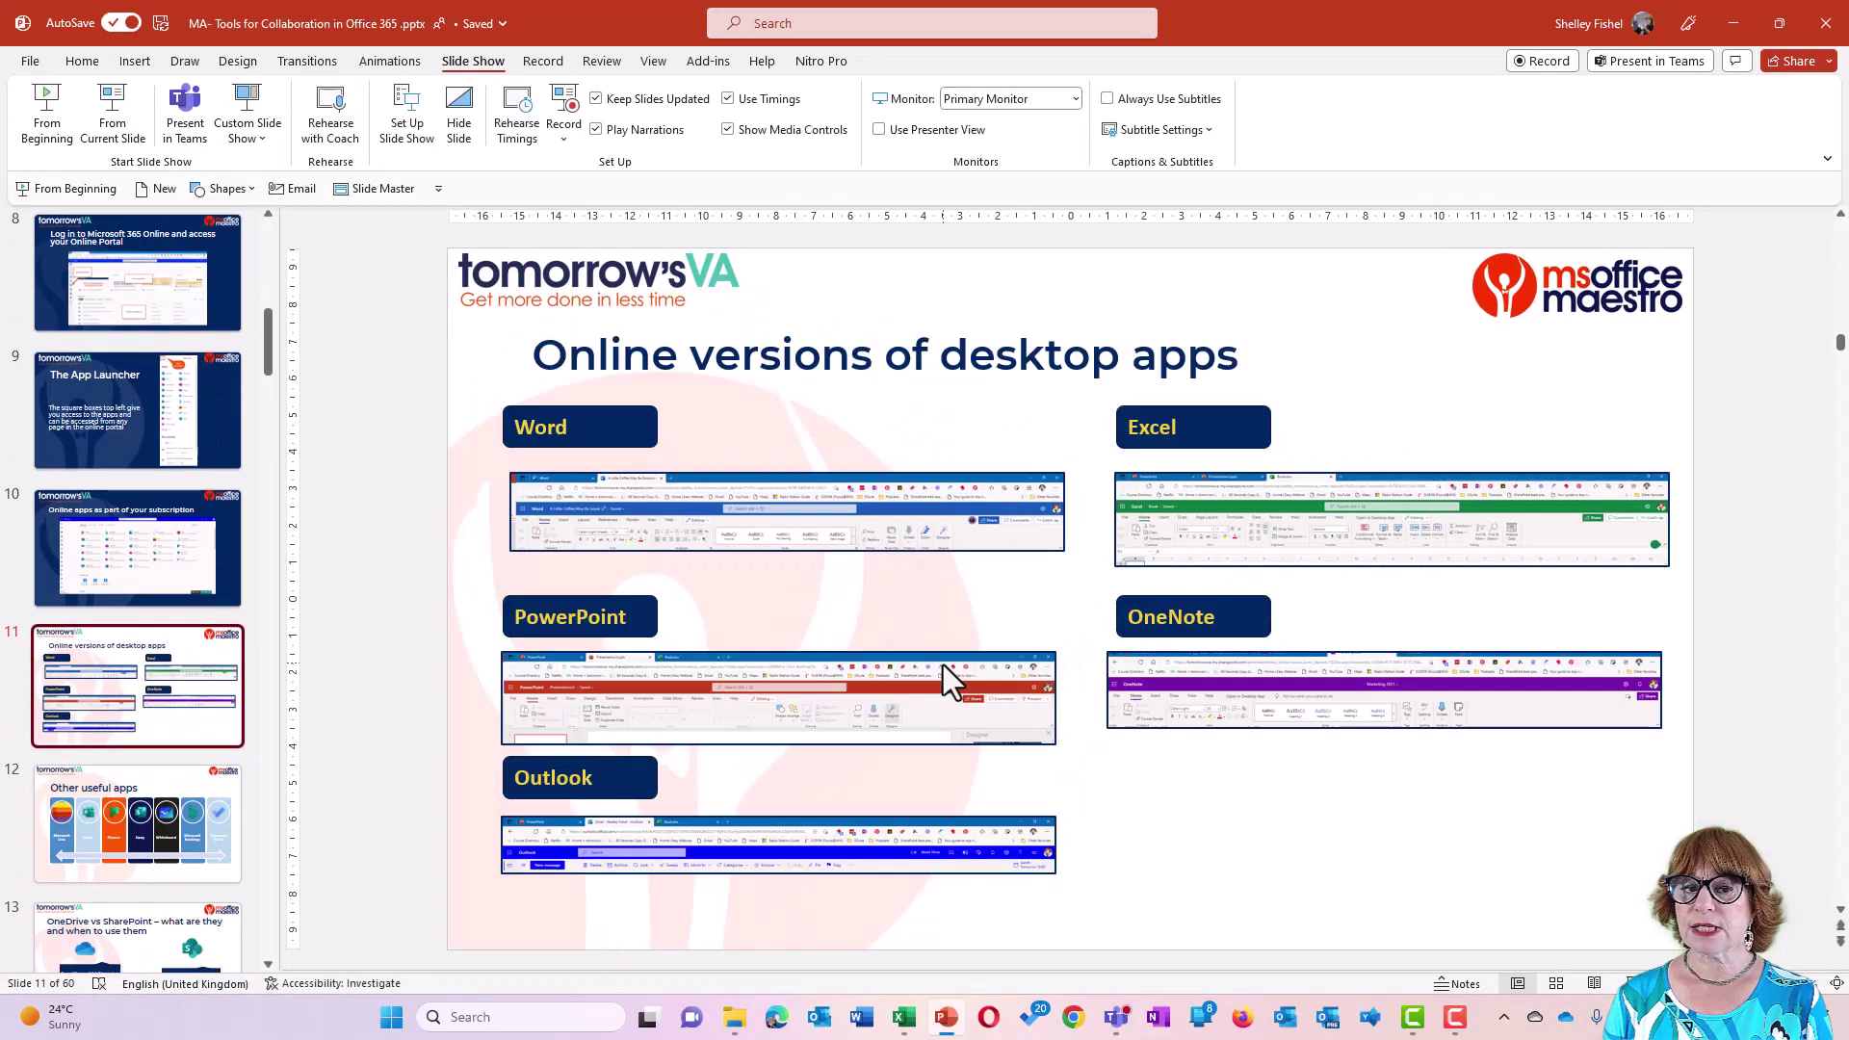
Step: Show the Custom Slide Show list offering 'Accessing Your Online World' and 'OneDrive SharePoint'
click(268, 143)
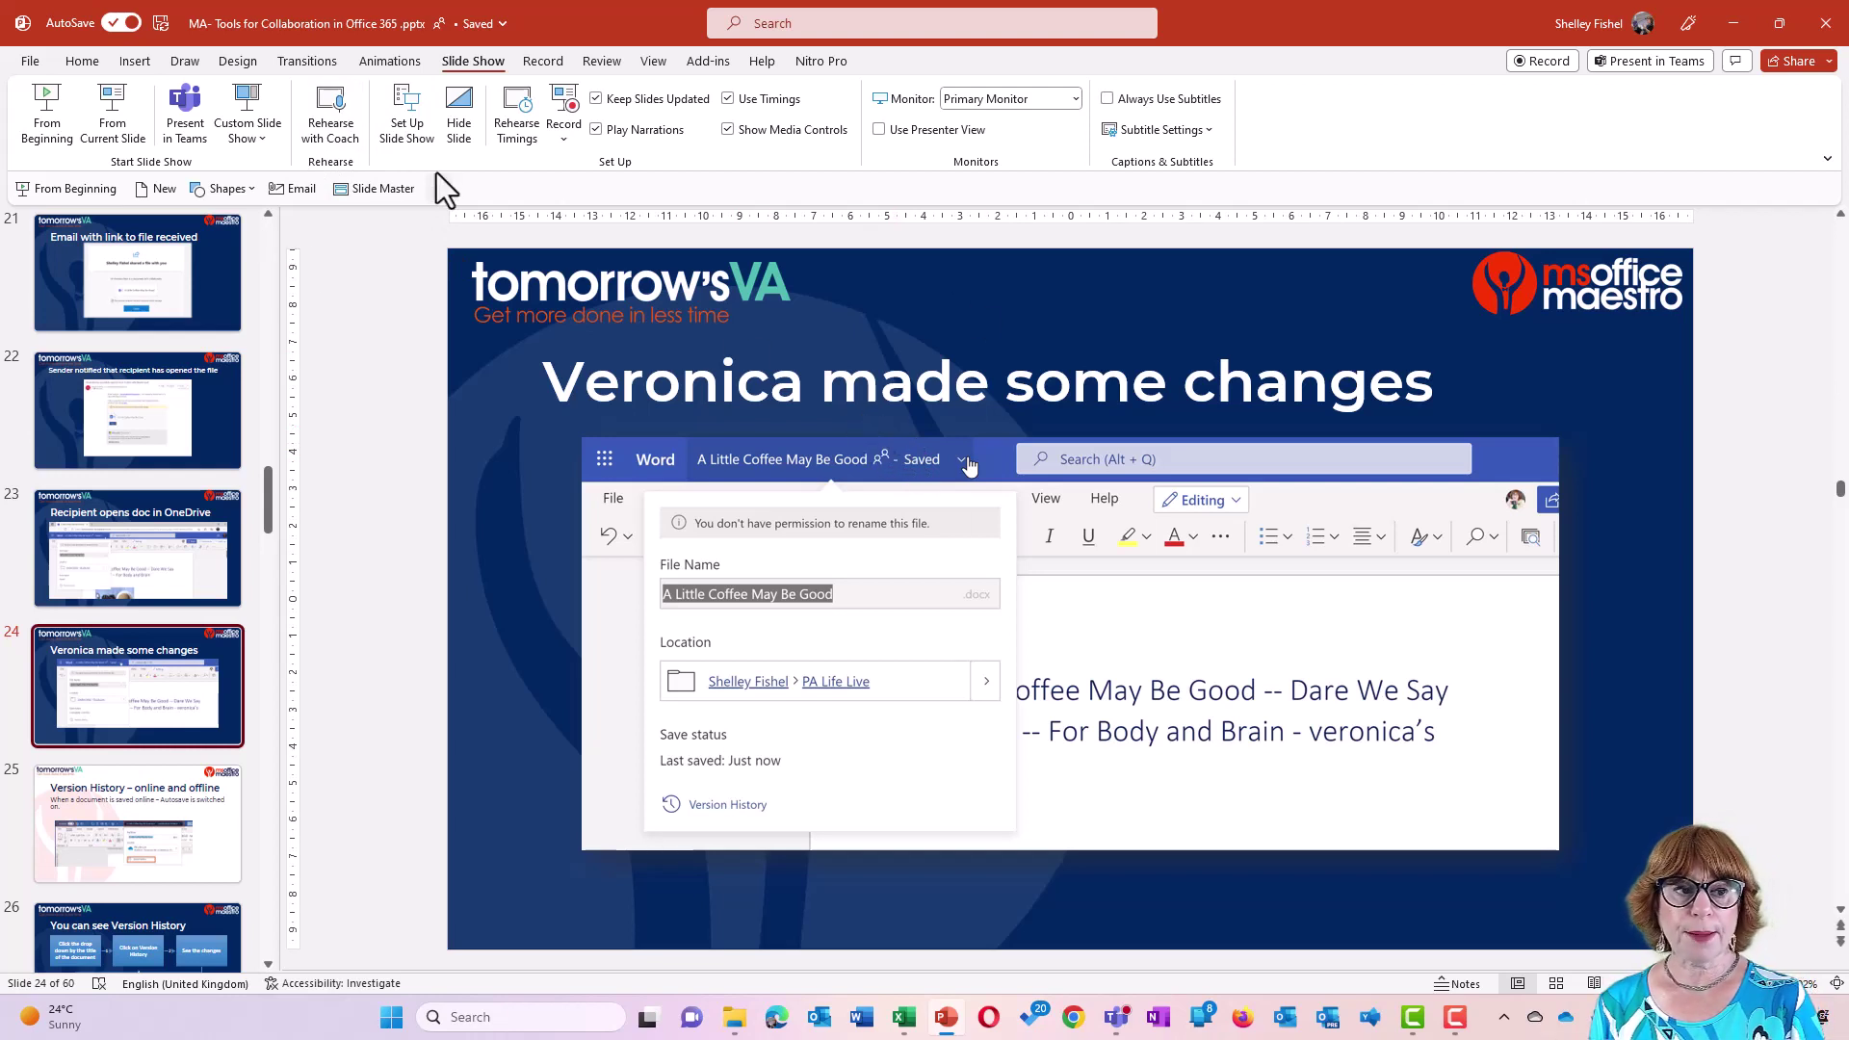
click(240, 144)
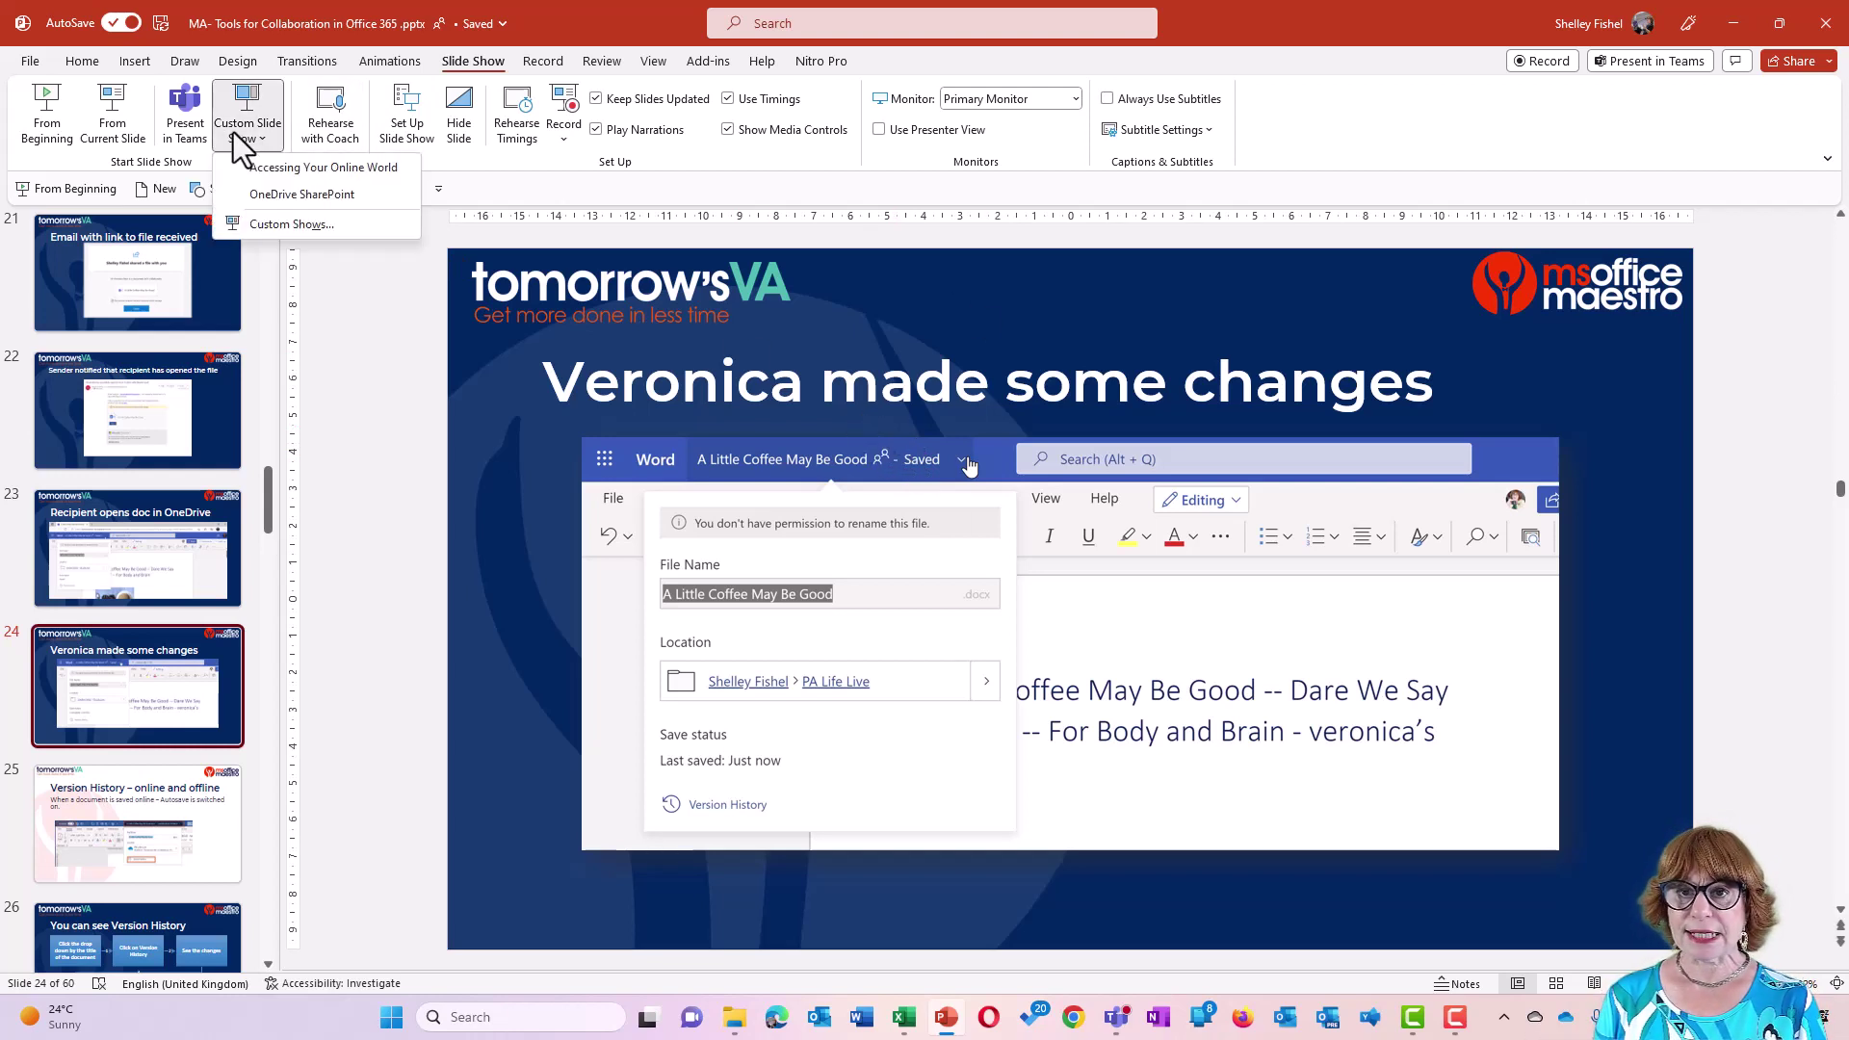